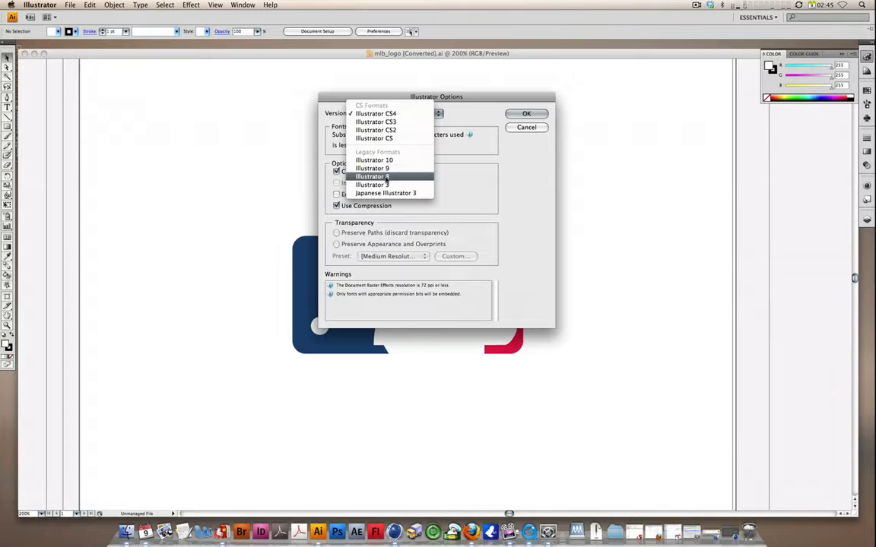
- Save the logo file in the Illustrator 8 legacy format
{"action": "left_click", "coordinate": [378, 177]}
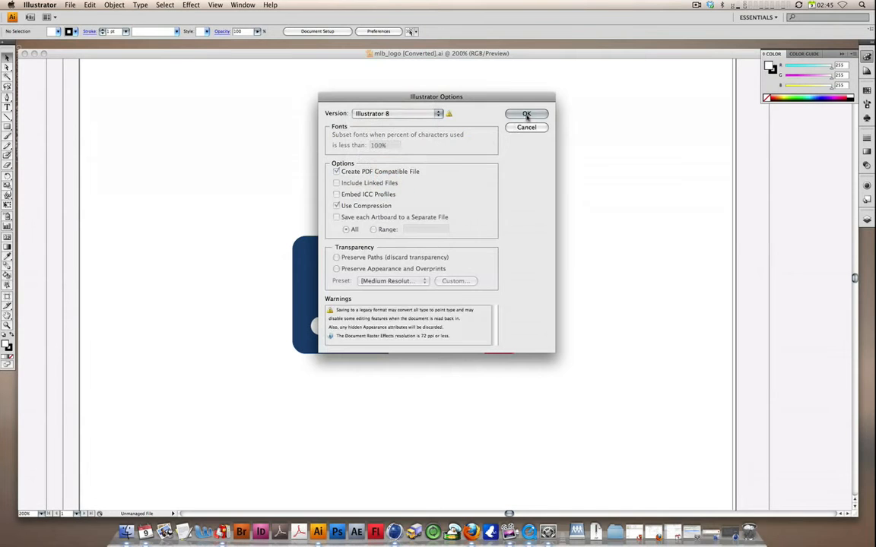
{"action": "left_click", "coordinate": [526, 114]}
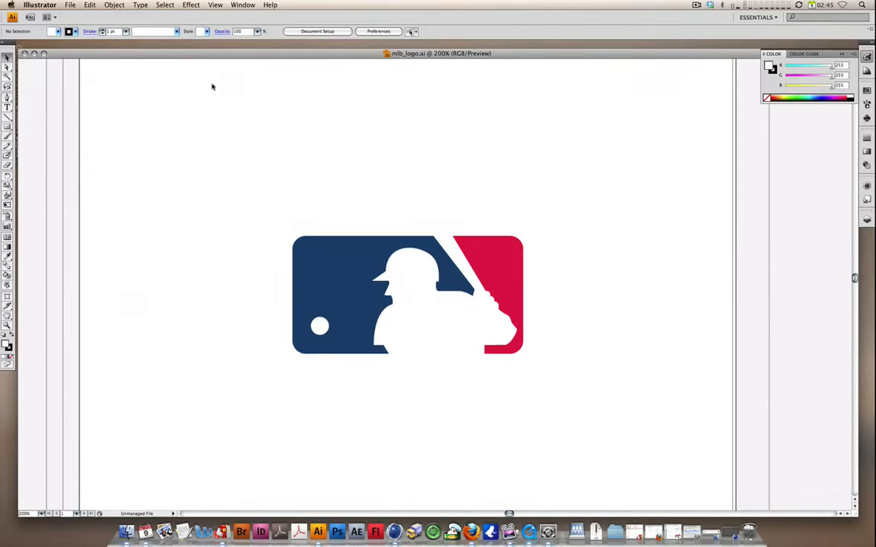
- Switch to CINEMA 4D and open mlb_logo.ai from the Project files folder
{"action": "left_click", "coordinate": [402, 526]}
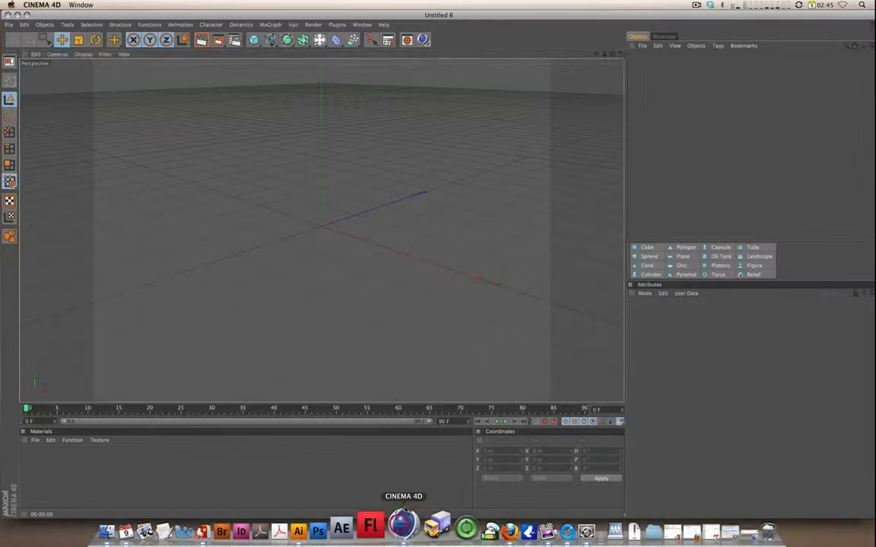
{"action": "left_click", "coordinate": [9, 24]}
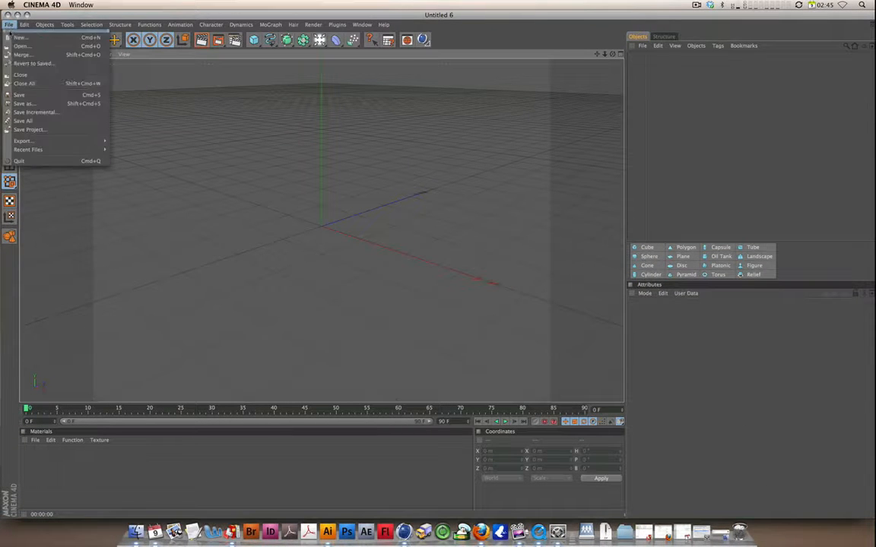
{"action": "left_click", "coordinate": [30, 47]}
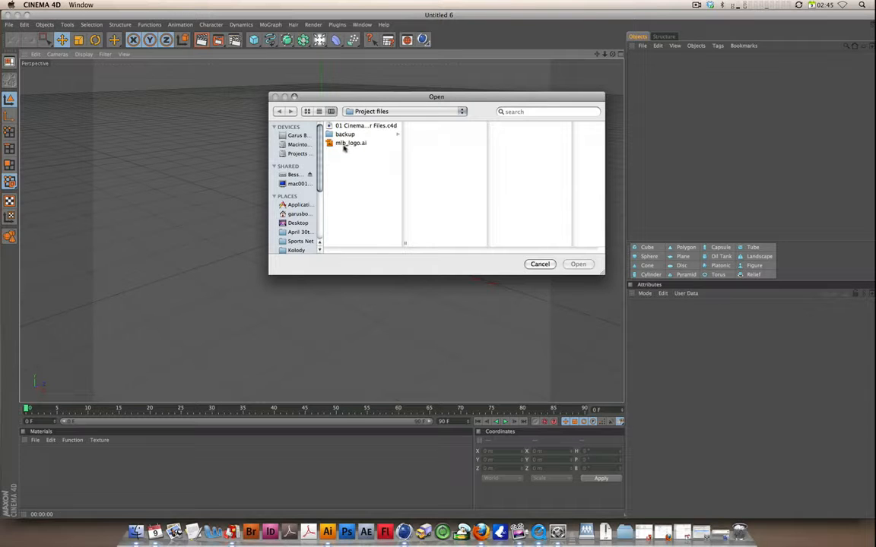
{"action": "left_click", "coordinate": [345, 143]}
{"action": "left_click", "coordinate": [577, 264]}
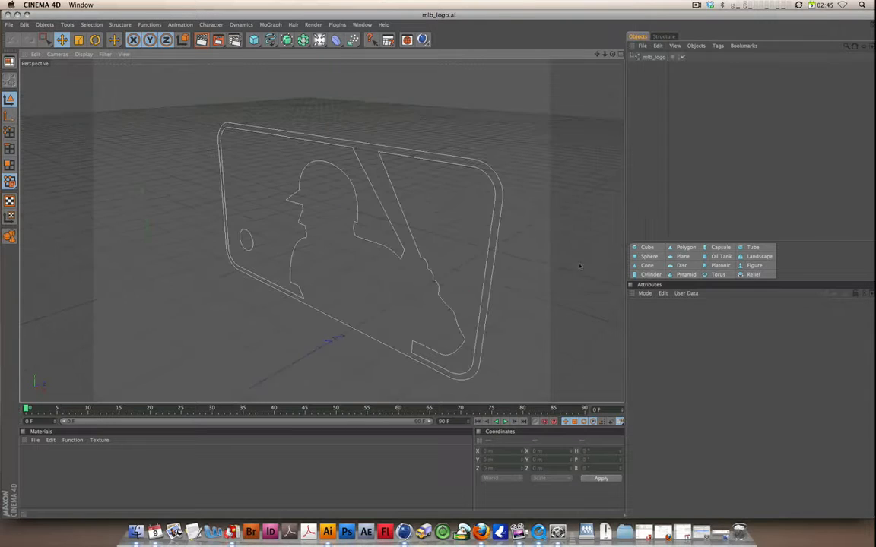
- Explode the segments of the imported mlb_logo spline into separate splines
{"action": "mouse_move", "coordinate": [371, 179]}
{"action": "left_mouse_down", "text": "alt"}
{"action": "mouse_move", "coordinate": [358, 172]}
{"action": "mouse_move", "coordinate": [194, 227]}
{"action": "mouse_move", "coordinate": [463, 161]}
{"action": "mouse_move", "coordinate": [381, 170]}
{"action": "left_mouse_up", "text": "alt"}
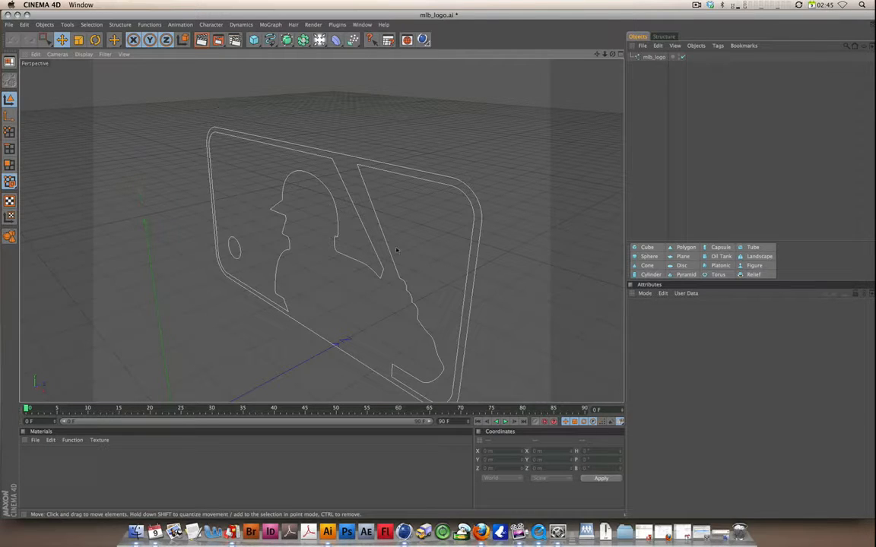
{"action": "left_click", "coordinate": [652, 57]}
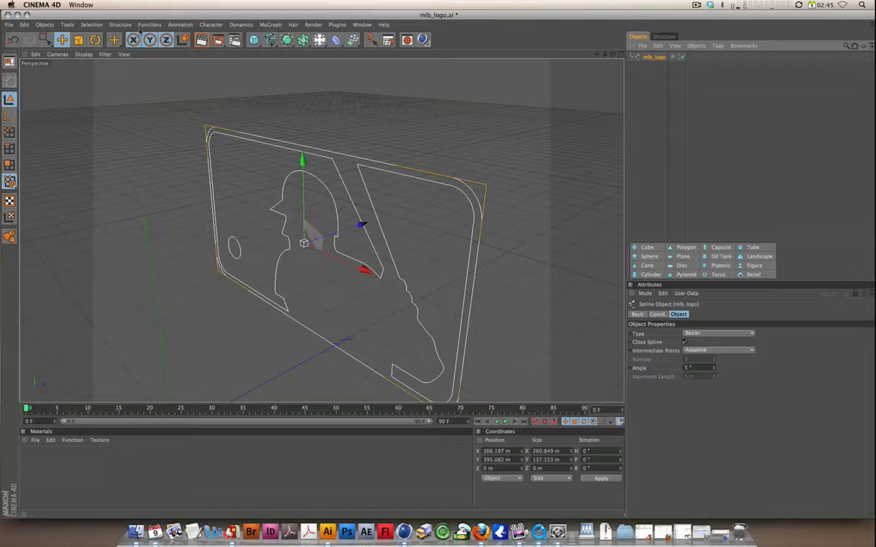
{"action": "left_click", "coordinate": [150, 26]}
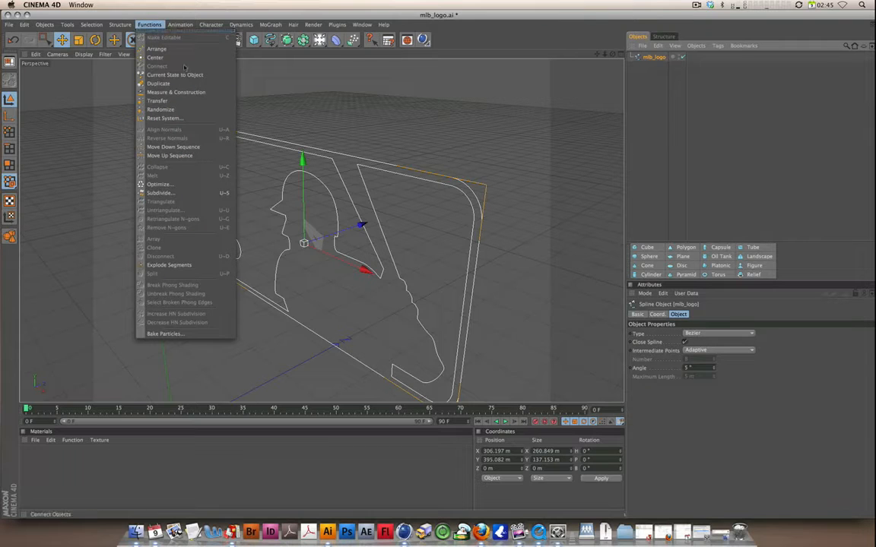
{"action": "left_click", "coordinate": [163, 266]}
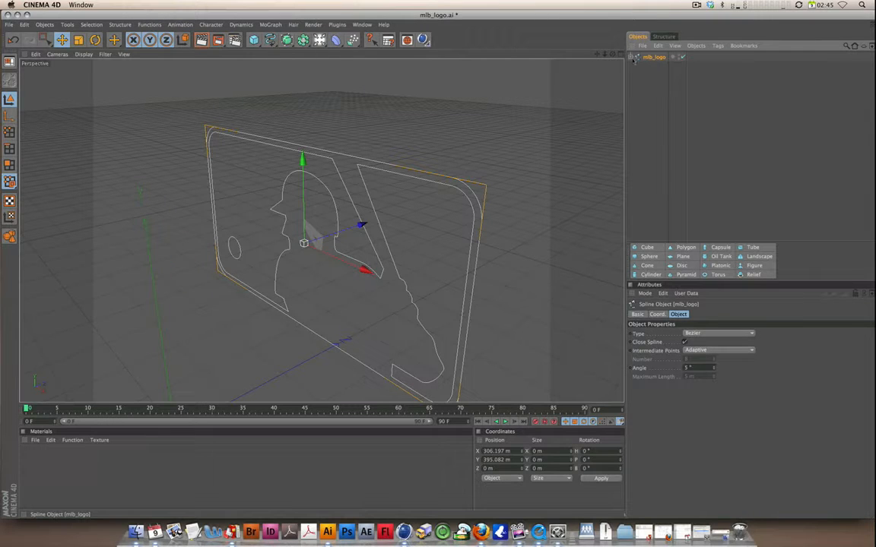
- Expand the mlb_logo hierarchy and connect the child splines mlb_logo.3 and mlb_logo.4 into one spline
{"action": "left_click", "coordinate": [632, 57]}
{"action": "left_click", "coordinate": [657, 66]}
{"action": "left_click", "coordinate": [656, 84]}
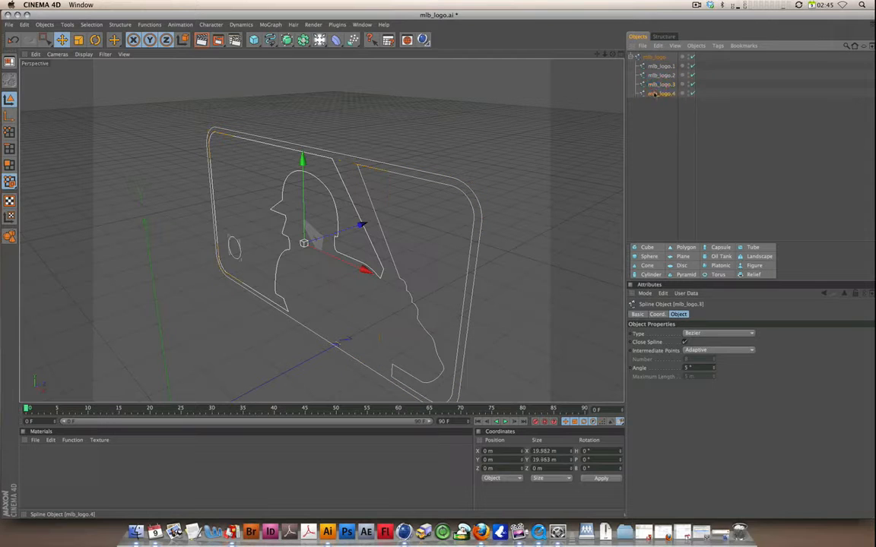
{"action": "left_click", "coordinate": [655, 93]}
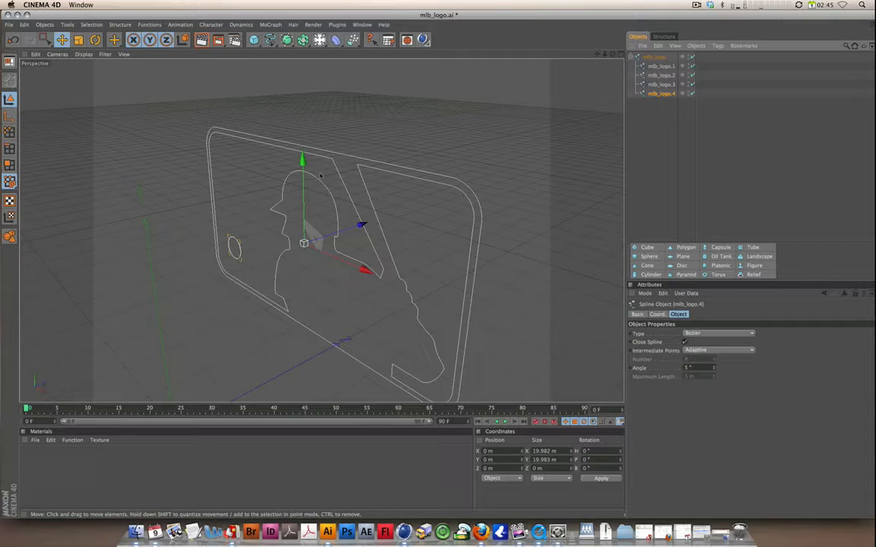
{"action": "left_click", "coordinate": [661, 84], "text": "ctrl"}
{"action": "left_click", "coordinate": [149, 24]}
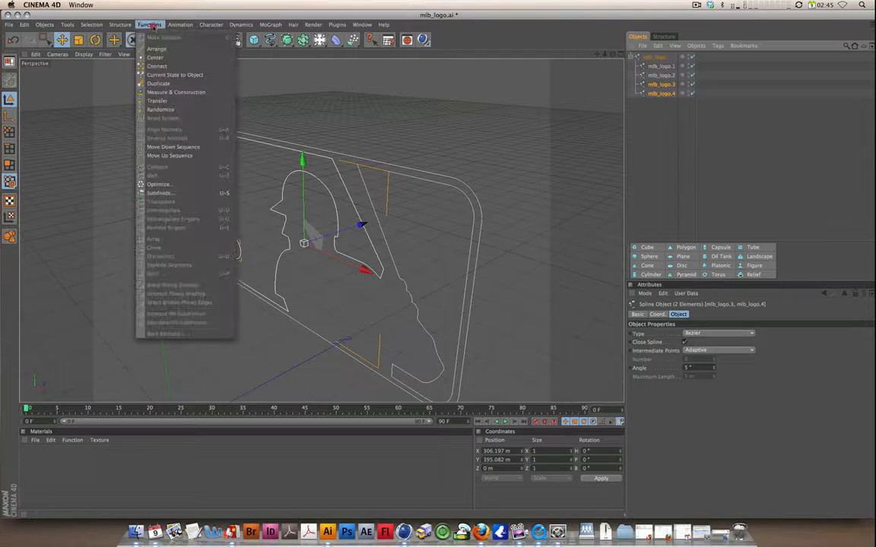
{"action": "left_click", "coordinate": [170, 67]}
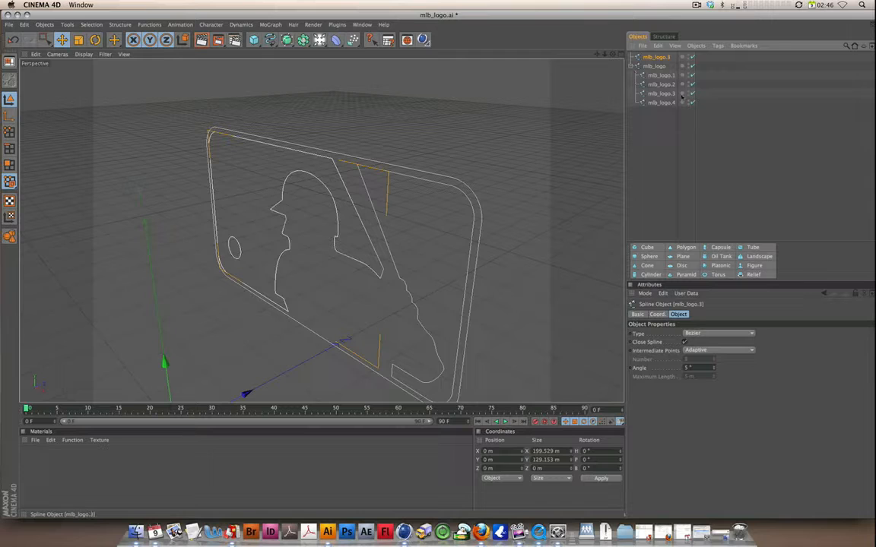
- Delete the original child splines mlb_logo.3 and mlb_logo.4, and nest the connected spline under the mlb_logo parent
{"action": "left_click", "coordinate": [656, 92]}
{"action": "left_click", "coordinate": [656, 102], "text": "shift"}
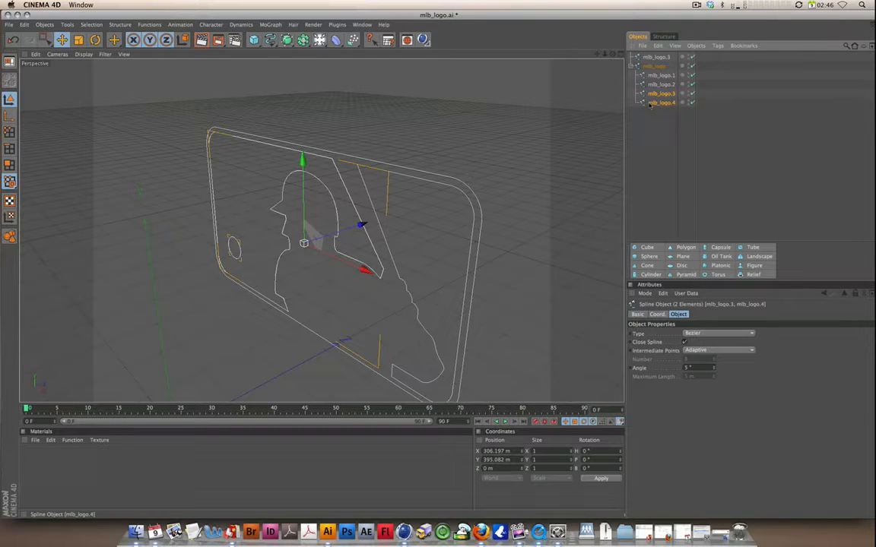
{"action": "key", "text": "Delete"}
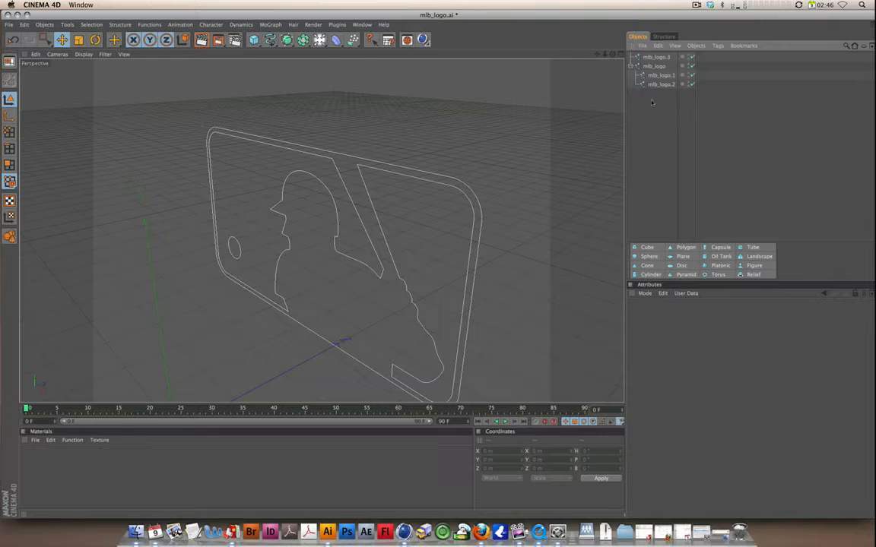
{"action": "left_click", "coordinate": [655, 58]}
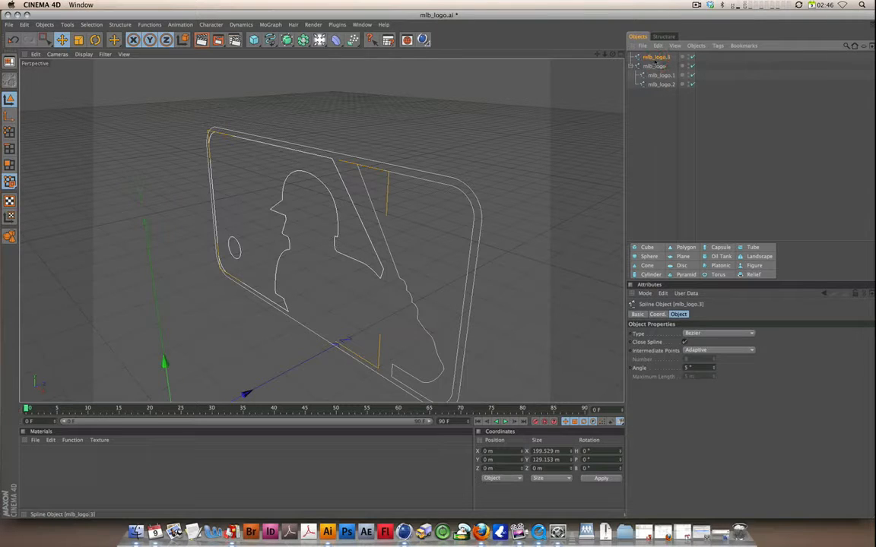
{"action": "left_click_drag", "start_coordinate": [656, 59], "coordinate": [658, 68]}
- Rename the connected spline Blue
{"action": "double_click", "coordinate": [660, 66]}
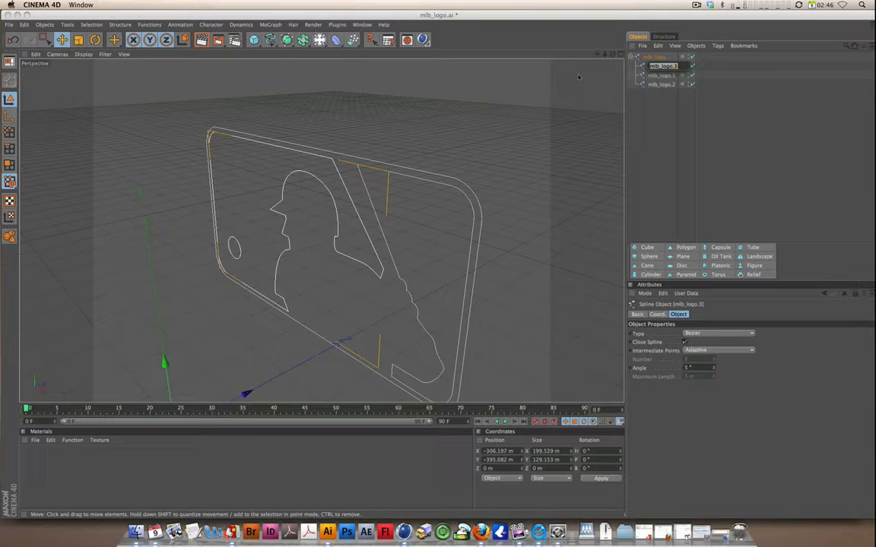
{"action": "type", "text": "Blur"}
{"action": "key", "text": "Return"}
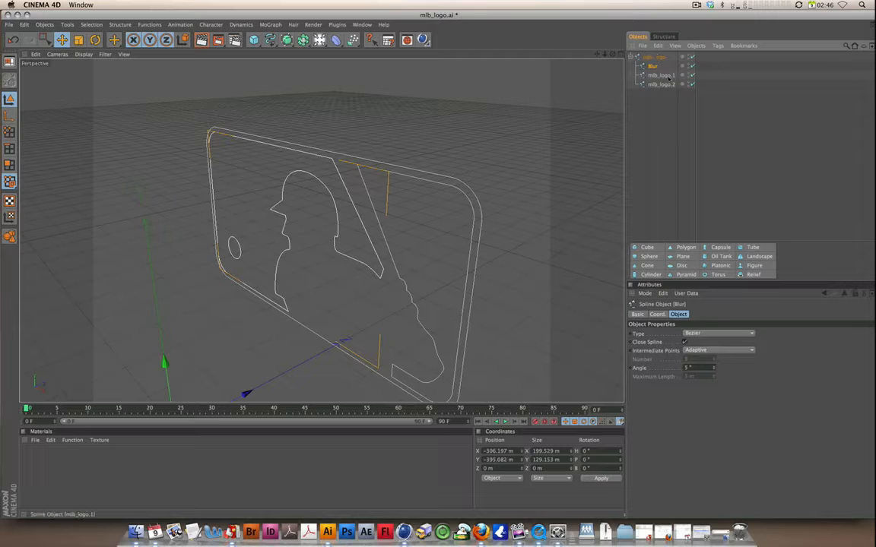
{"action": "left_click", "coordinate": [660, 73]}
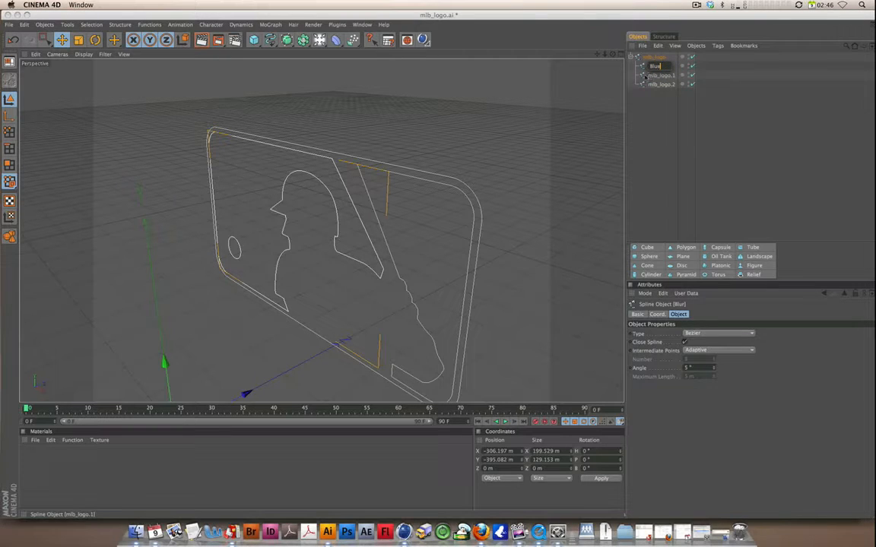
{"action": "left_click", "coordinate": [659, 119]}
- Rename the outer border spline mlb_logo.1 as BG
{"action": "left_click", "coordinate": [657, 76]}
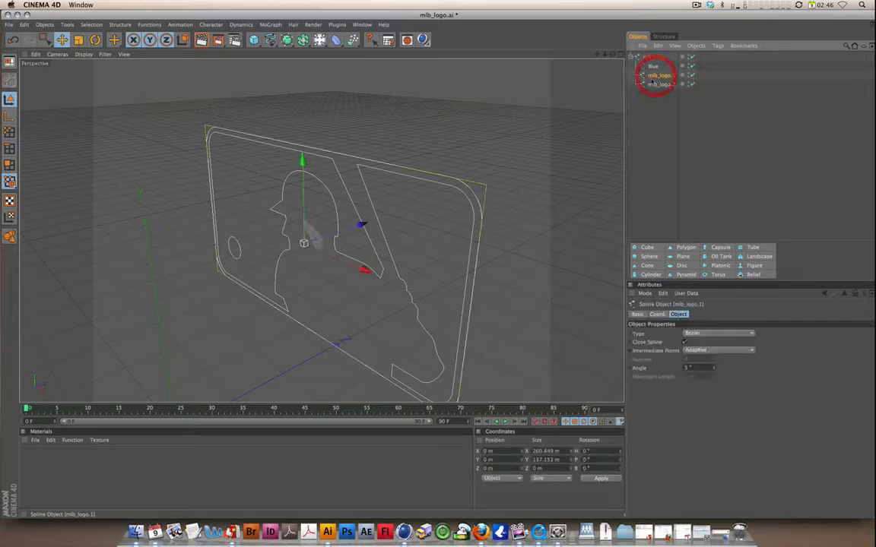
{"action": "double_click", "coordinate": [658, 75]}
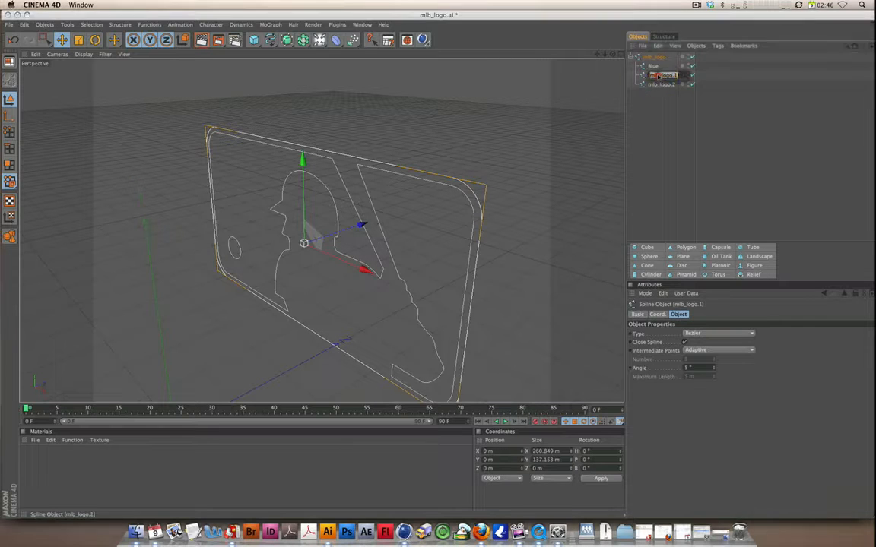
{"action": "type", "text": "BG"}
{"action": "key", "text": "Return"}
{"action": "left_click", "coordinate": [652, 112]}
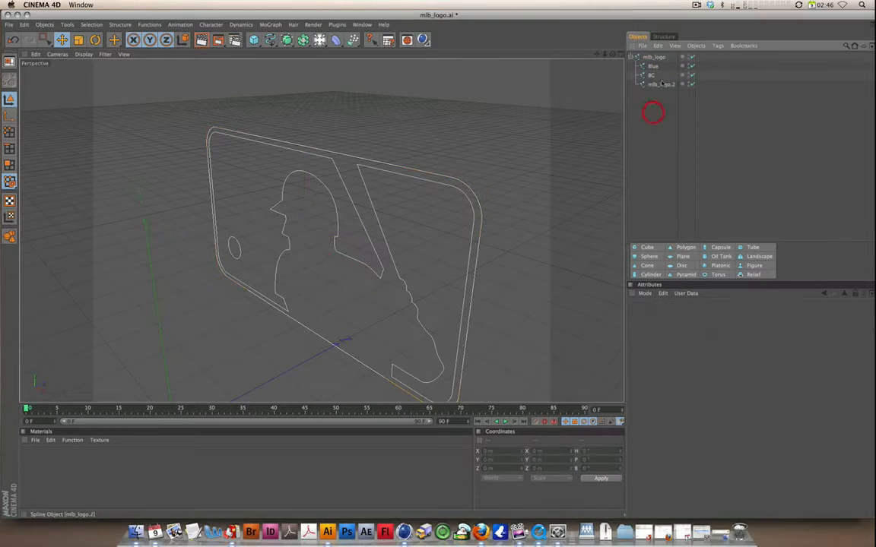
- Rename the spline mlb_logo.2 as Red
{"action": "double_click", "coordinate": [658, 84]}
{"action": "type", "text": "Red"}
{"action": "key", "text": "Return"}
{"action": "left_click", "coordinate": [655, 114]}
- Add an Extrude NURBS as the parent of the BG spline
{"action": "left_click", "coordinate": [652, 76]}
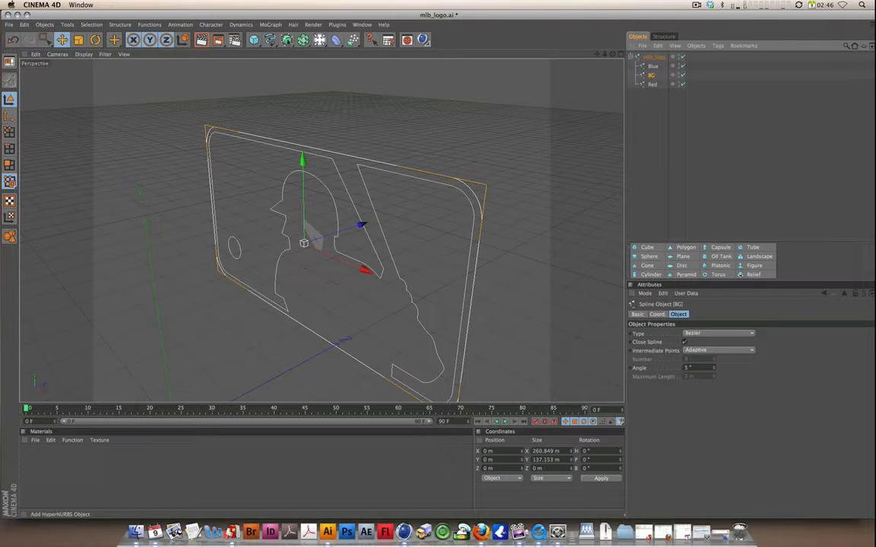
{"action": "left_click", "coordinate": [286, 39]}
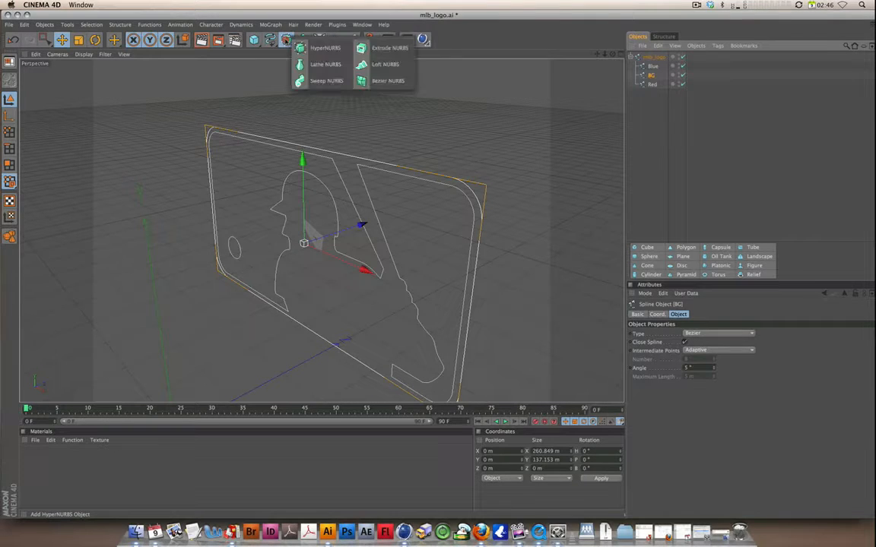
{"action": "left_click", "coordinate": [394, 48], "text": "alt"}
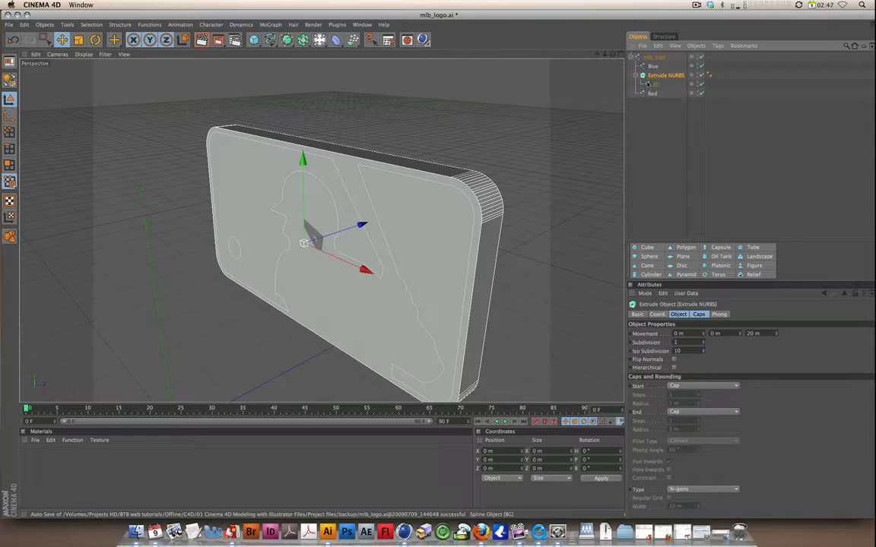
- Try Uniform intermediate points on the BG spline with the number set to 53
{"action": "left_click", "coordinate": [654, 84]}
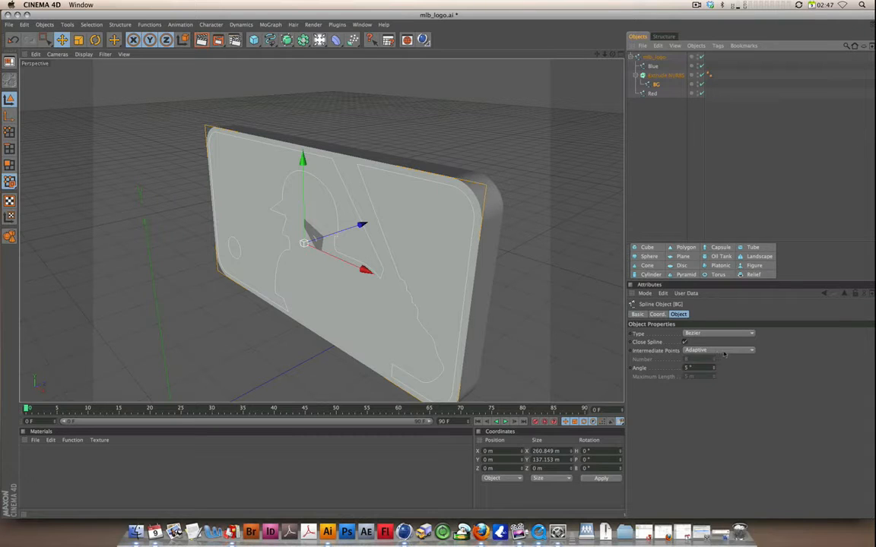
{"action": "left_click", "coordinate": [723, 353]}
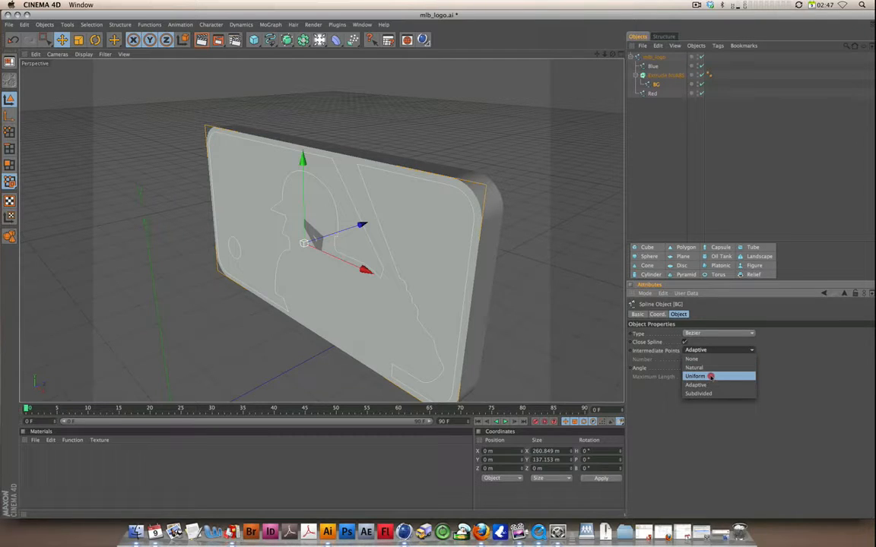
{"action": "left_click", "coordinate": [710, 377]}
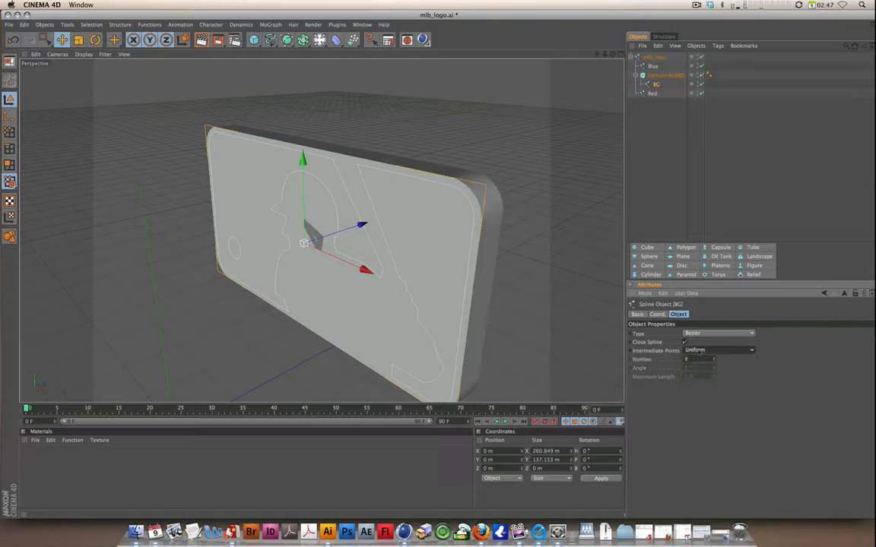
{"action": "left_click_drag", "start_coordinate": [713, 361], "coordinate": [715, 343]}
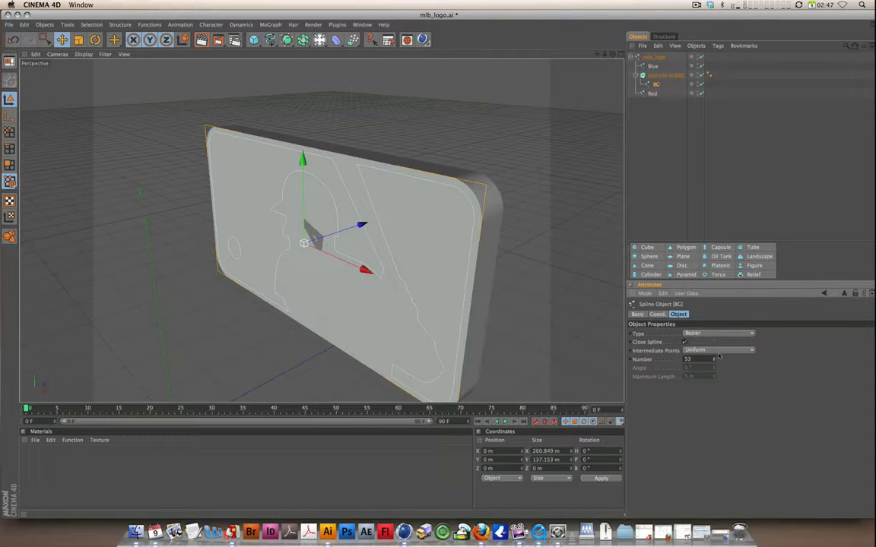
- Set the BG spline's intermediate points to Adaptive with an angle of 0°
{"action": "left_click", "coordinate": [719, 350]}
{"action": "left_click", "coordinate": [707, 377]}
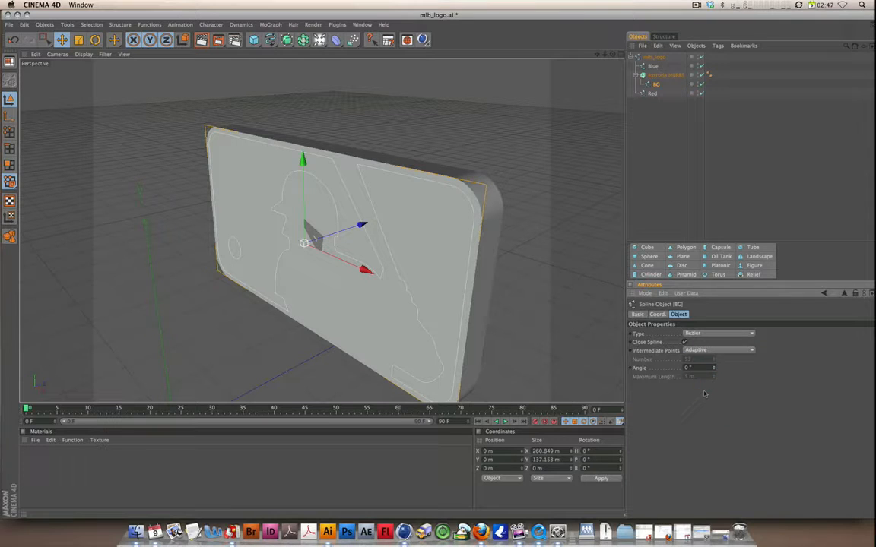
- Set the angle of the Adaptive intermediate points to 0° on the Red and Blue splines
{"action": "left_click", "coordinate": [652, 93]}
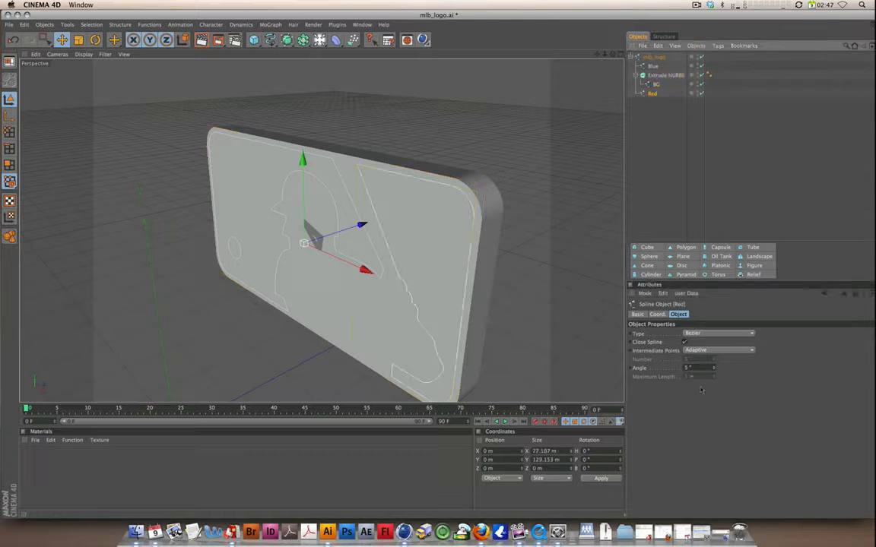
{"action": "left_click", "coordinate": [652, 66]}
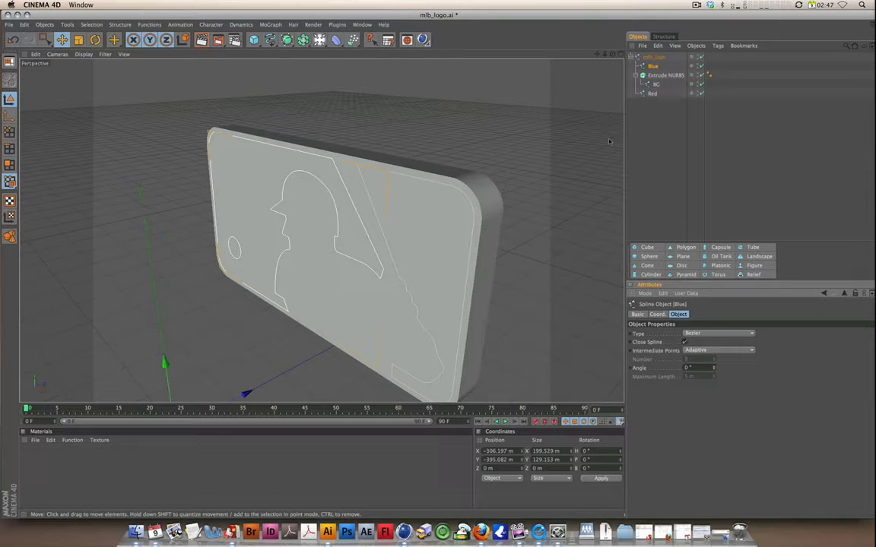
{"action": "left_click", "coordinate": [703, 350]}
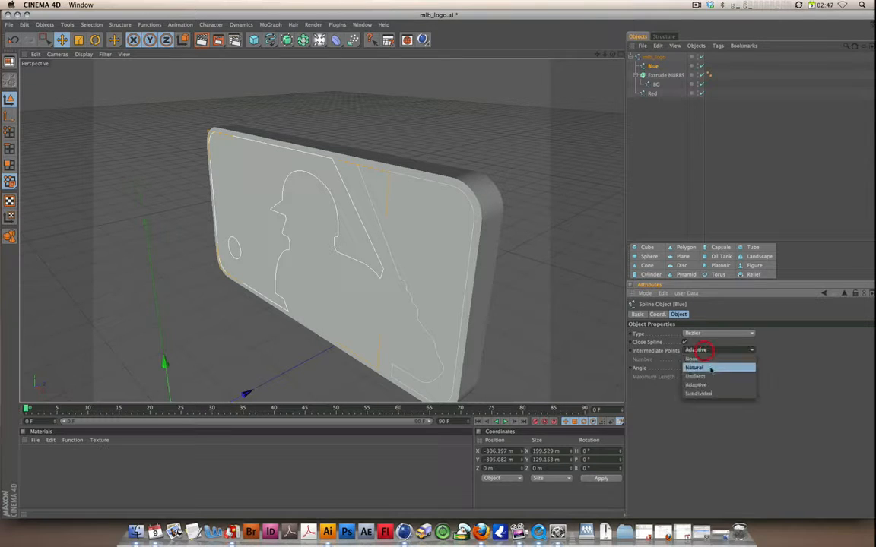
{"action": "left_click", "coordinate": [784, 360]}
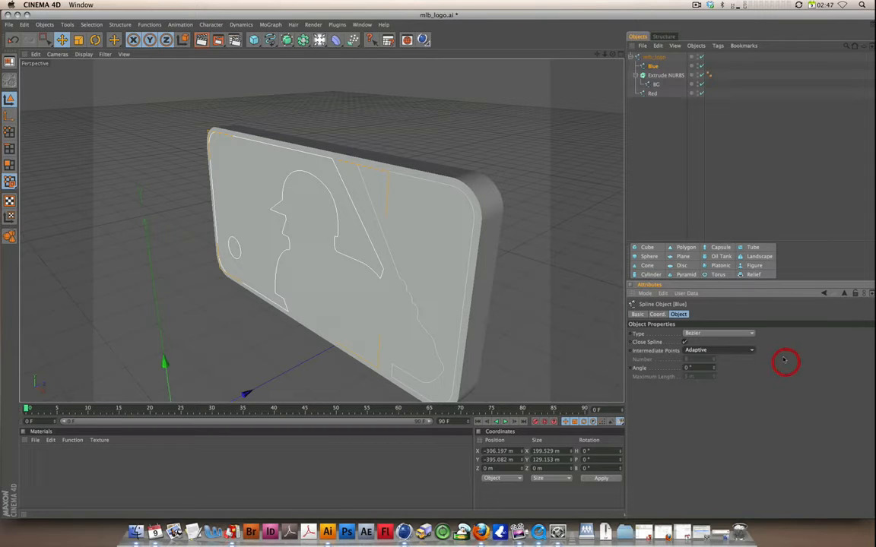
- Add an Extrude NURBS as the parent of the Blue spline and another as the parent of the Red spline
{"action": "left_click", "coordinate": [653, 68]}
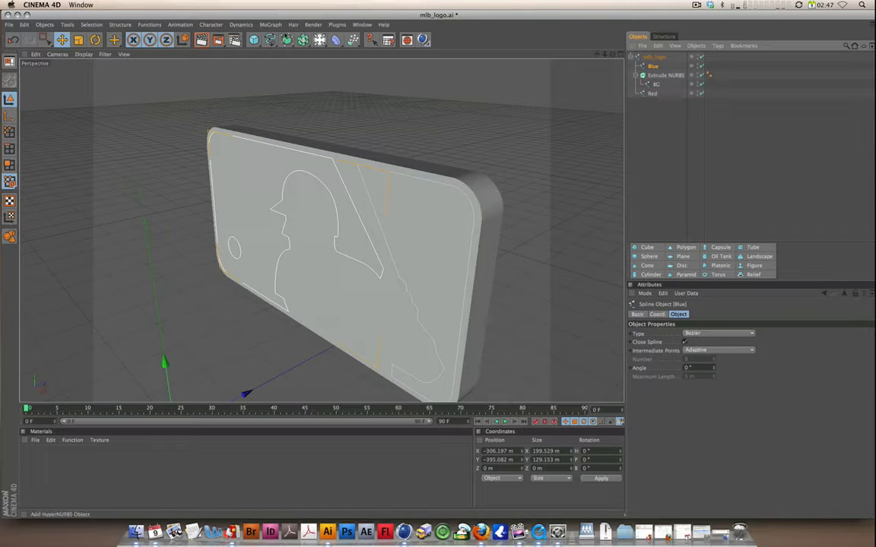
{"action": "left_click", "coordinate": [652, 66]}
{"action": "left_click_drag", "start_coordinate": [286, 40], "coordinate": [391, 50]}
{"action": "left_click_drag", "start_coordinate": [653, 75], "coordinate": [662, 66]}
{"action": "left_click", "coordinate": [652, 102]}
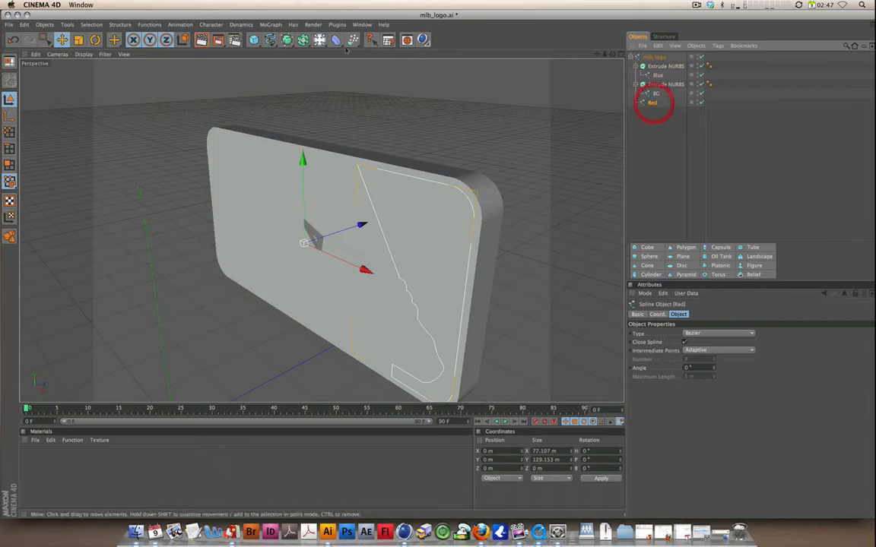
{"action": "left_click_drag", "start_coordinate": [287, 40], "coordinate": [371, 48]}
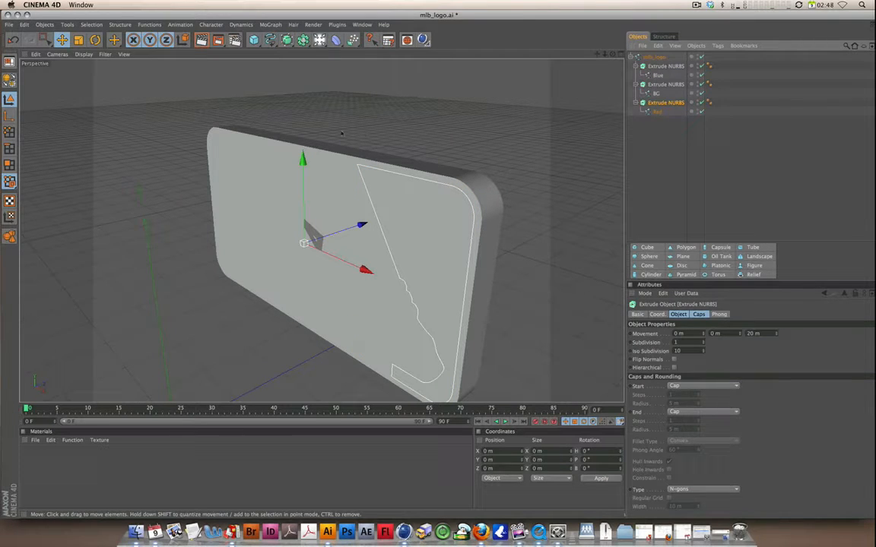
- Set the BG extrusion's Z movement to 10 m and its Z position to 5 m
{"action": "left_click_drag", "start_coordinate": [348, 201], "coordinate": [538, 192], "text": "alt"}
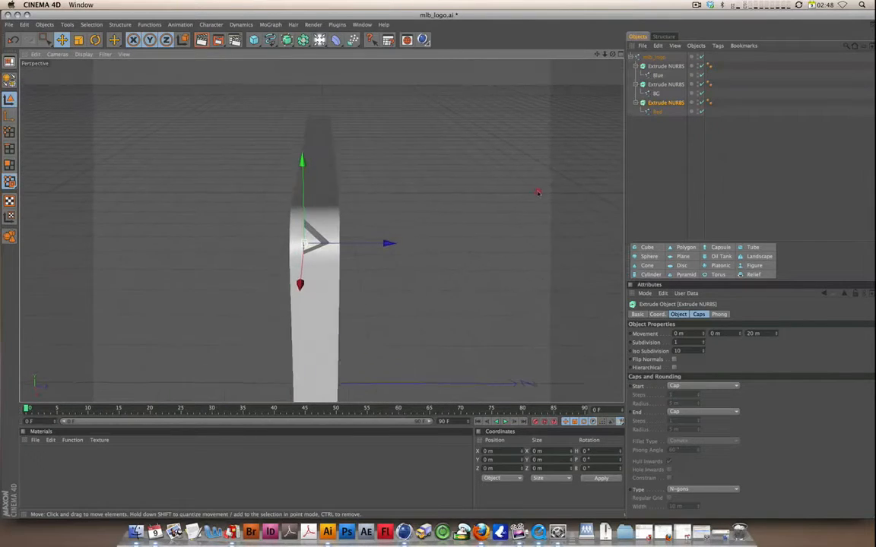
{"action": "left_click", "coordinate": [663, 85]}
{"action": "left_click", "coordinate": [660, 85]}
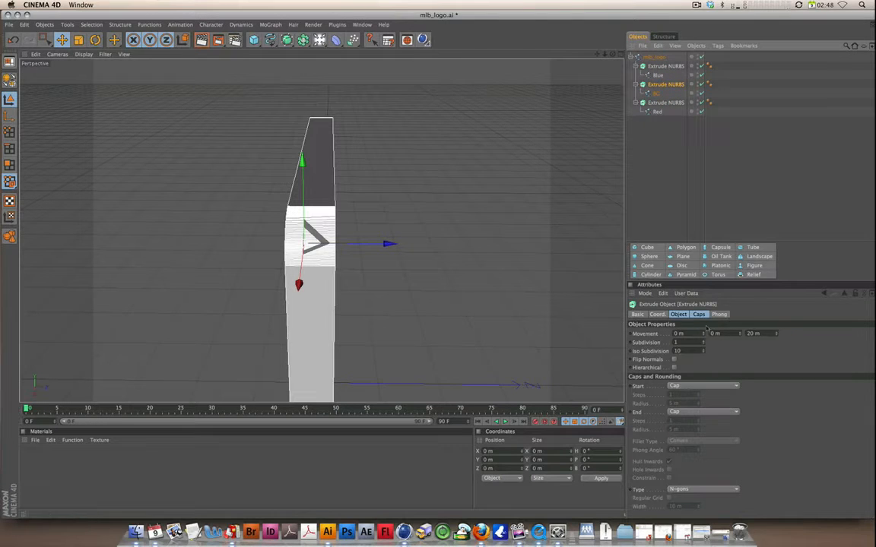
{"action": "left_click", "coordinate": [679, 320]}
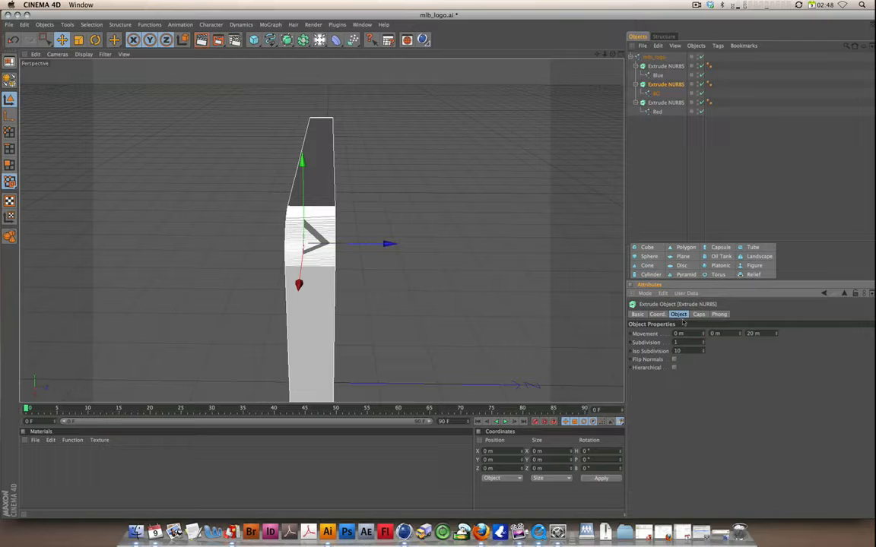
{"action": "left_click", "coordinate": [745, 333]}
{"action": "type", "text": "10"}
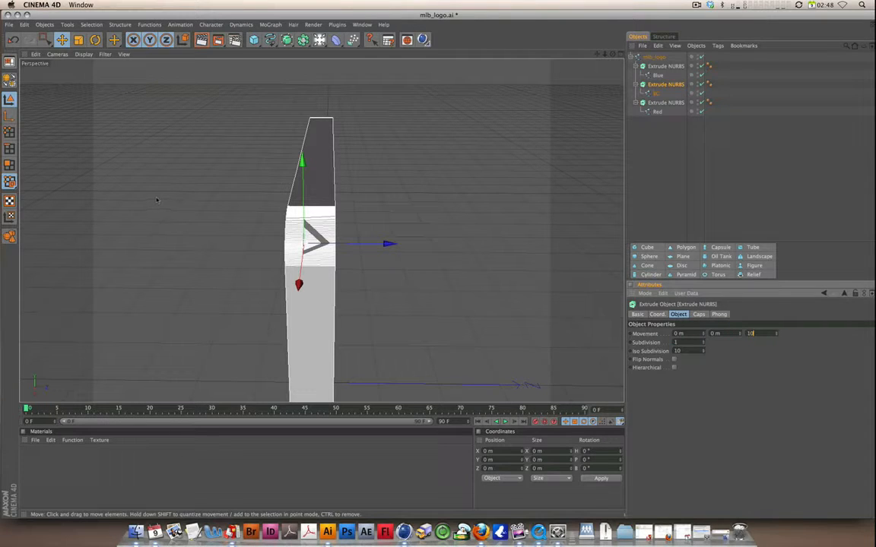
{"action": "key", "text": "Return"}
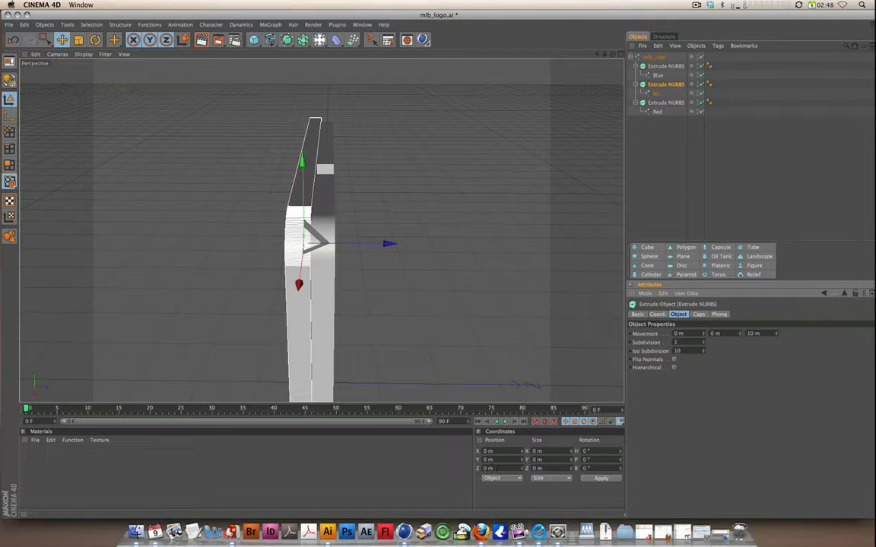
{"action": "left_click_drag", "start_coordinate": [357, 247], "coordinate": [363, 243]}
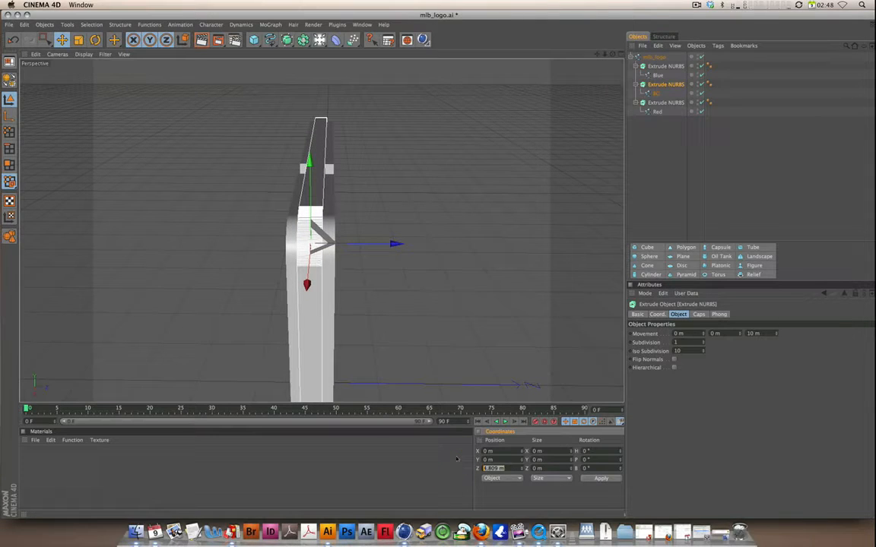
{"action": "key", "text": "Return"}
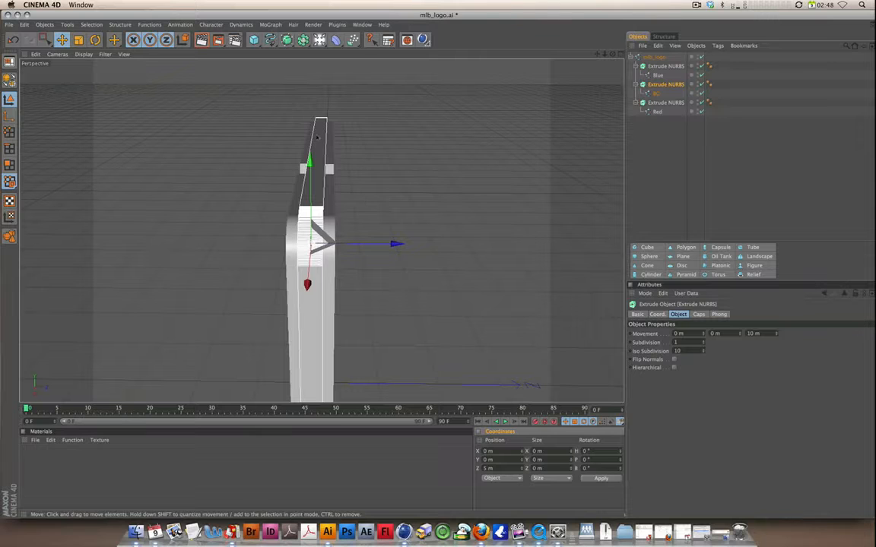
- Undo the trial shift of the BG extrusion along the Z axis
{"action": "left_click_drag", "start_coordinate": [304, 194], "coordinate": [408, 241], "text": "alt"}
{"action": "key", "text": "super+z"}
{"action": "key", "text": "super+z"}
{"action": "key", "text": "super+z"}
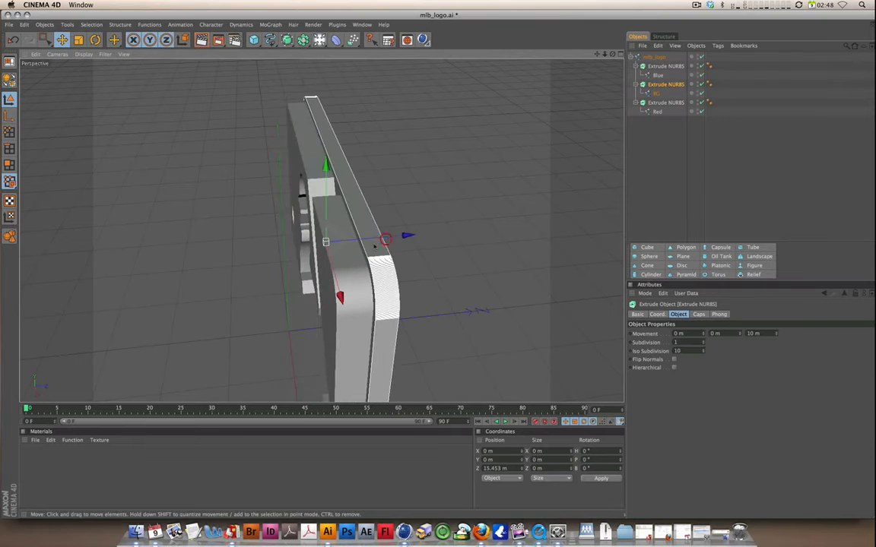
{"action": "left_click_drag", "start_coordinate": [456, 190], "coordinate": [570, 161], "text": "alt"}
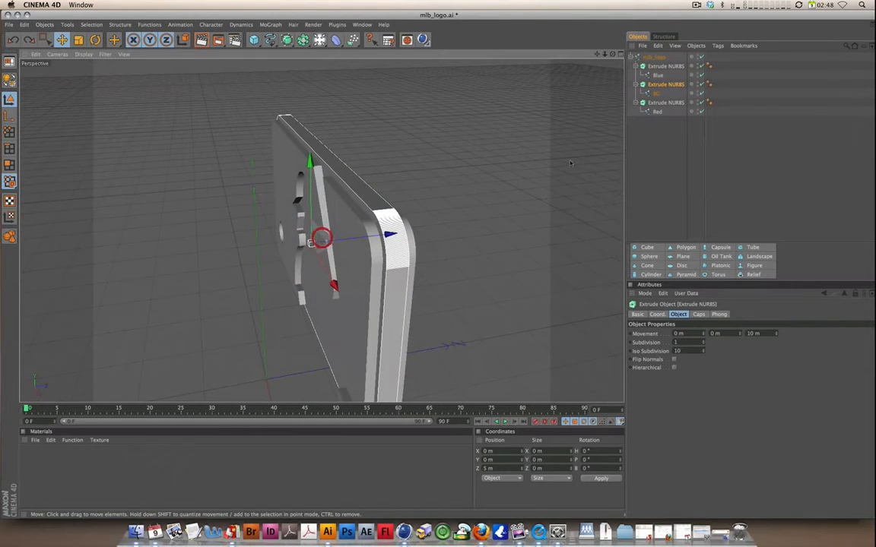
- Change both the start and end caps of the BG extrusion to Fillet Cap
{"action": "left_click", "coordinate": [663, 86]}
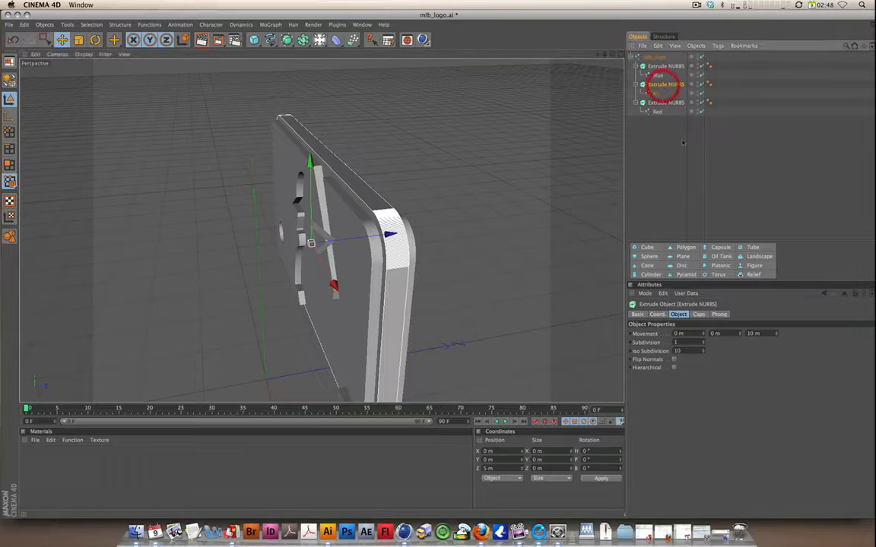
{"action": "left_click", "coordinate": [699, 314]}
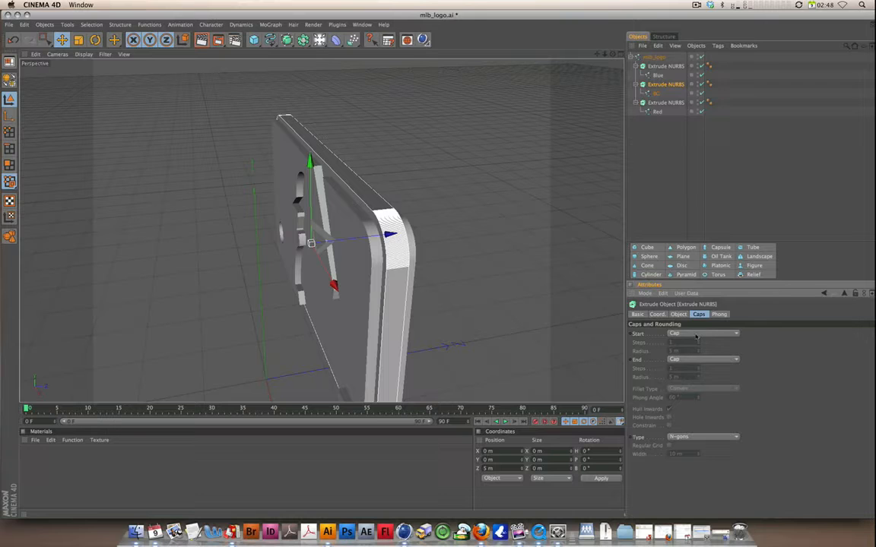
{"action": "left_click", "coordinate": [696, 334]}
{"action": "left_click", "coordinate": [694, 367]}
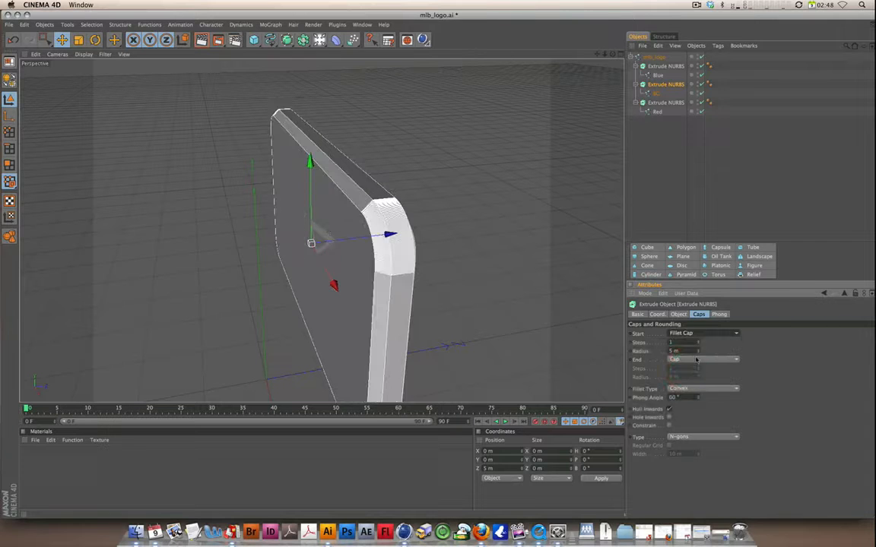
{"action": "left_click", "coordinate": [696, 359]}
{"action": "left_click", "coordinate": [686, 393]}
- Try a radius of 3 m for the BG extrusion's start and end fillets
{"action": "right_click_drag", "start_coordinate": [339, 197], "coordinate": [485, 168], "text": "alt"}
{"action": "left_click_drag", "start_coordinate": [485, 168], "coordinate": [357, 164], "text": "alt"}
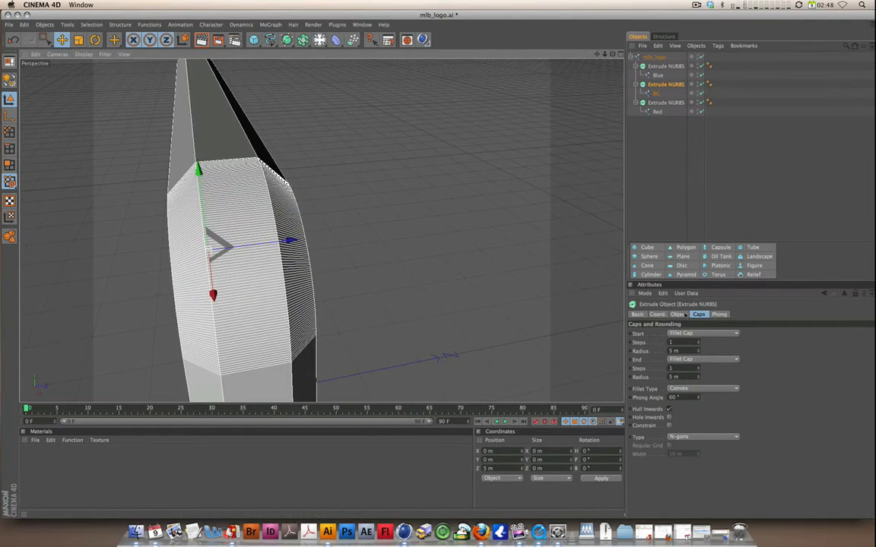
{"action": "left_click", "coordinate": [698, 352]}
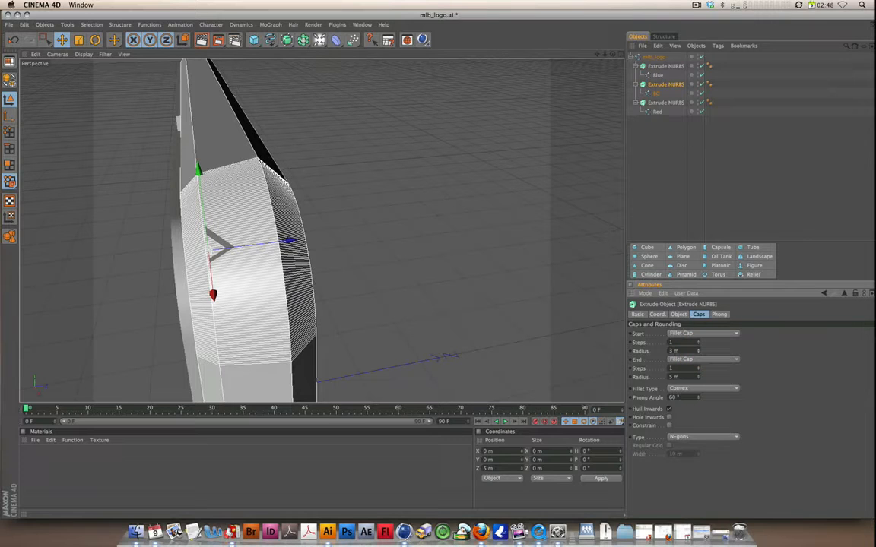
{"action": "left_click_drag", "start_coordinate": [698, 379], "coordinate": [627, 340]}
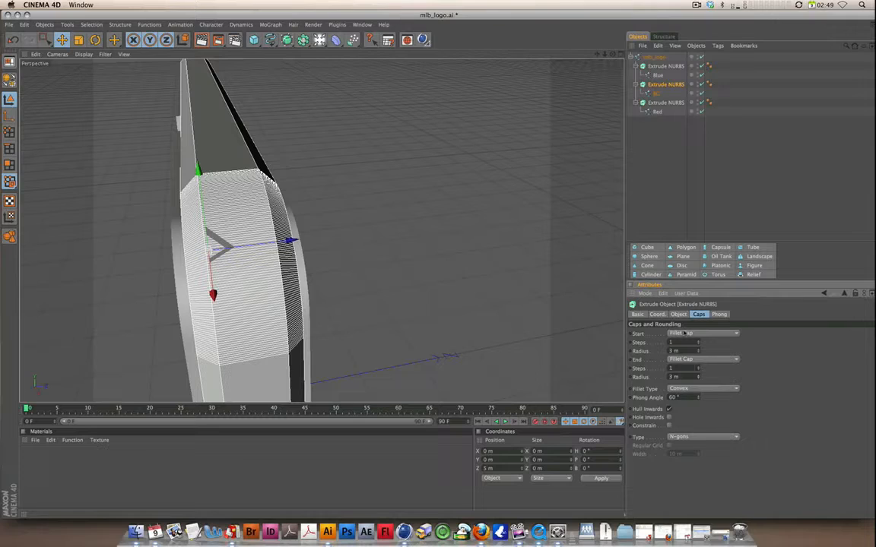
{"action": "left_click_drag", "start_coordinate": [320, 228], "coordinate": [482, 196], "text": "alt"}
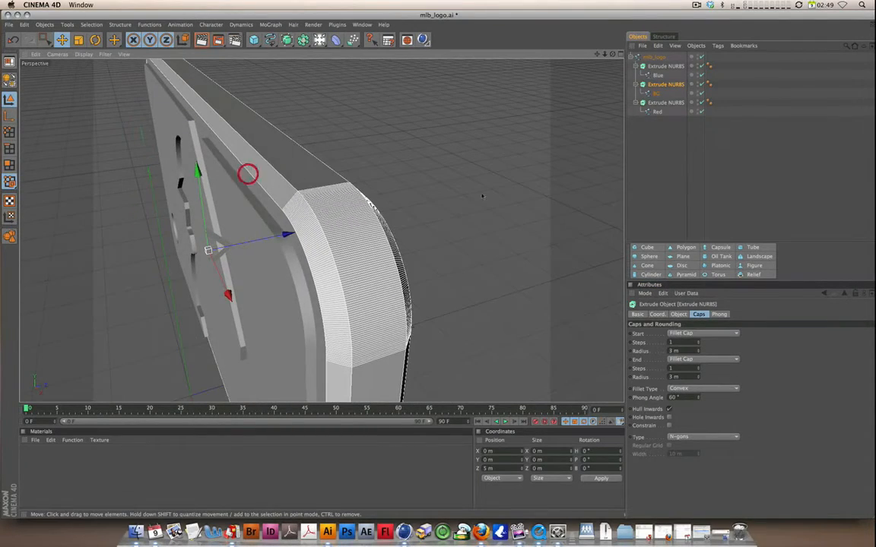
- Set the start and end fillet steps of the BG extrusion to 5
{"action": "left_click", "coordinate": [699, 342]}
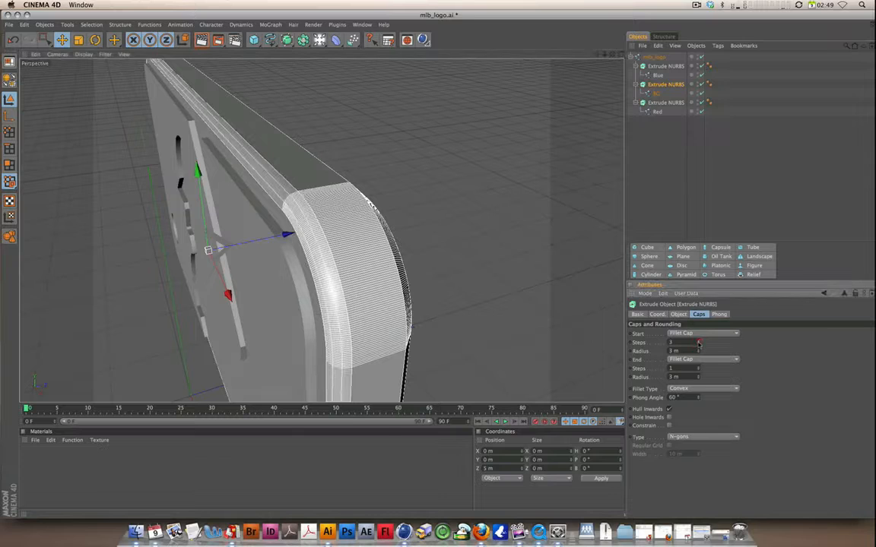
{"action": "left_click_drag", "start_coordinate": [698, 343], "coordinate": [701, 342]}
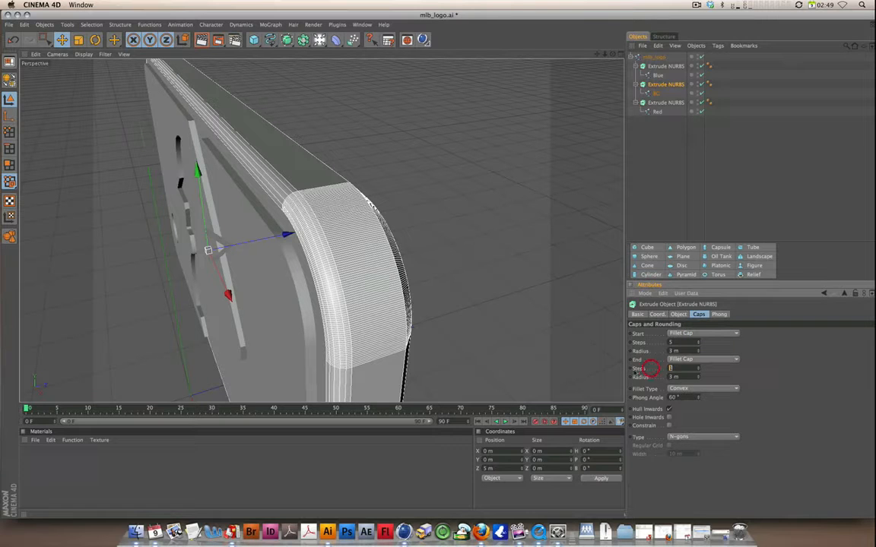
{"action": "key", "text": "Return"}
{"action": "left_click_drag", "start_coordinate": [340, 212], "coordinate": [306, 224], "text": "alt"}
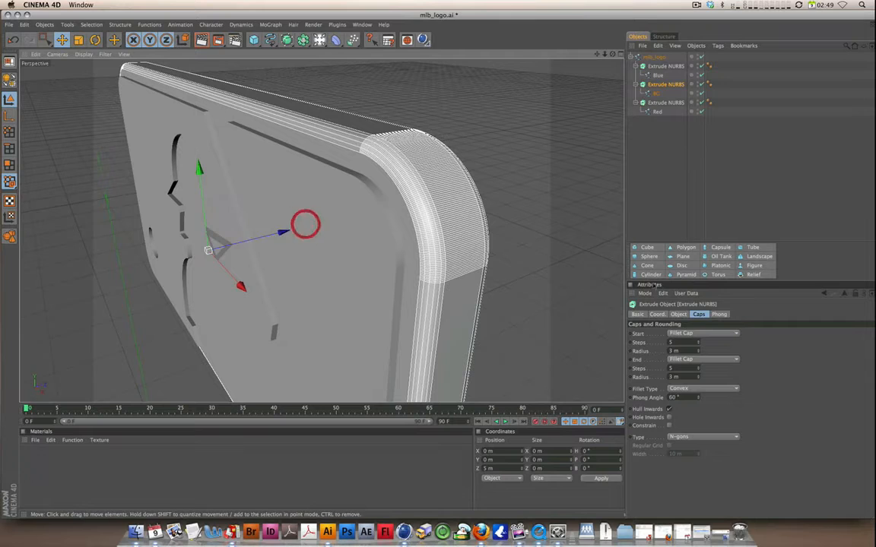
- Set the start and end fillet radius of the BG extrusion to 1 m
{"action": "left_click", "coordinate": [673, 350]}
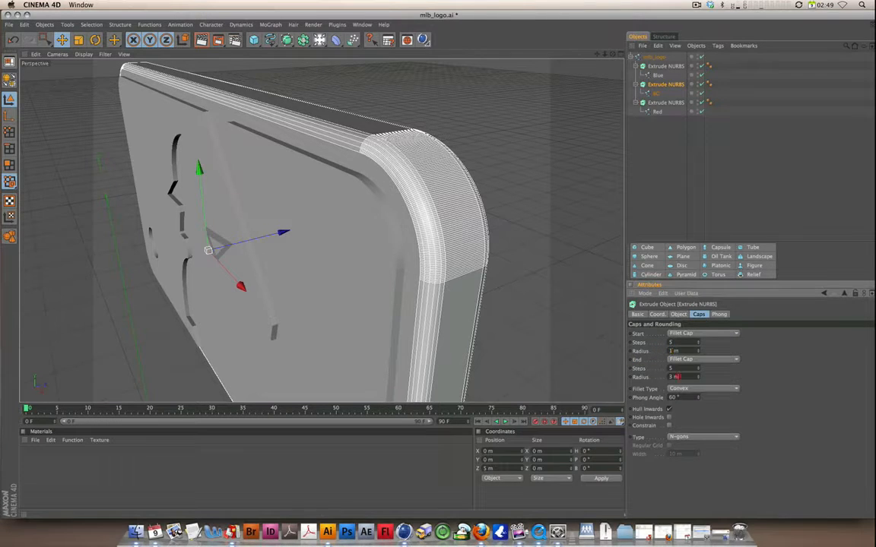
{"action": "left_click_drag", "start_coordinate": [677, 377], "coordinate": [643, 368]}
{"action": "type", "text": "1"}
{"action": "key", "text": "Return"}
{"action": "left_click_drag", "start_coordinate": [410, 164], "coordinate": [337, 174], "text": "alt"}
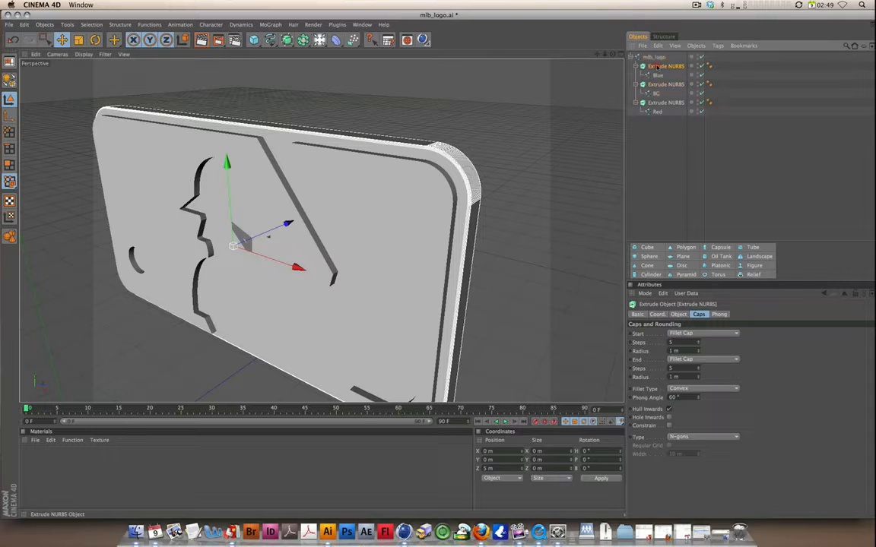
- Change the start and end caps of the Blue spline's extrusion to Fillet Cap
{"action": "left_click", "coordinate": [658, 65]}
{"action": "left_click", "coordinate": [688, 334]}
{"action": "left_click", "coordinate": [684, 366]}
{"action": "left_click", "coordinate": [682, 359]}
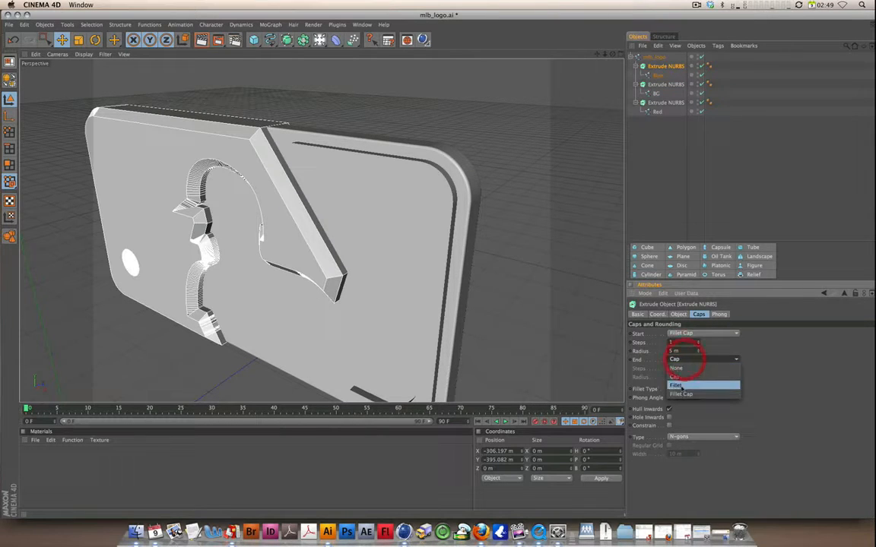
{"action": "left_click", "coordinate": [682, 394]}
- Give the Blue extrusion's start and end fillets 5 steps and a 1 m radius
{"action": "double_click", "coordinate": [676, 342]}
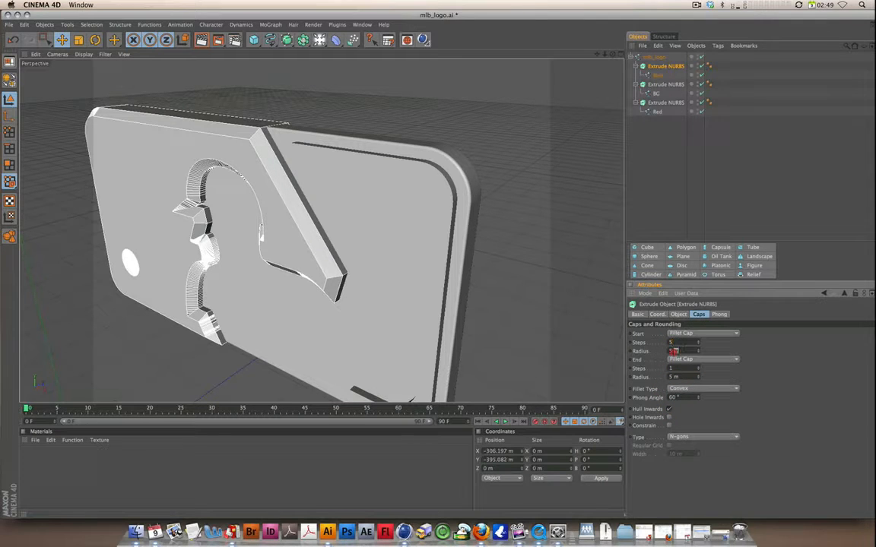
{"action": "type", "text": "5"}
{"action": "key", "text": "Return"}
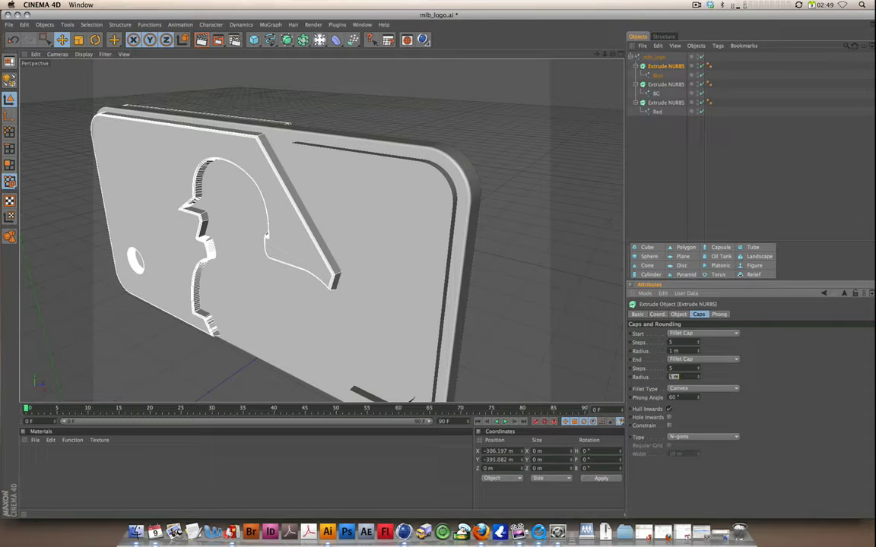
{"action": "key", "text": "Return"}
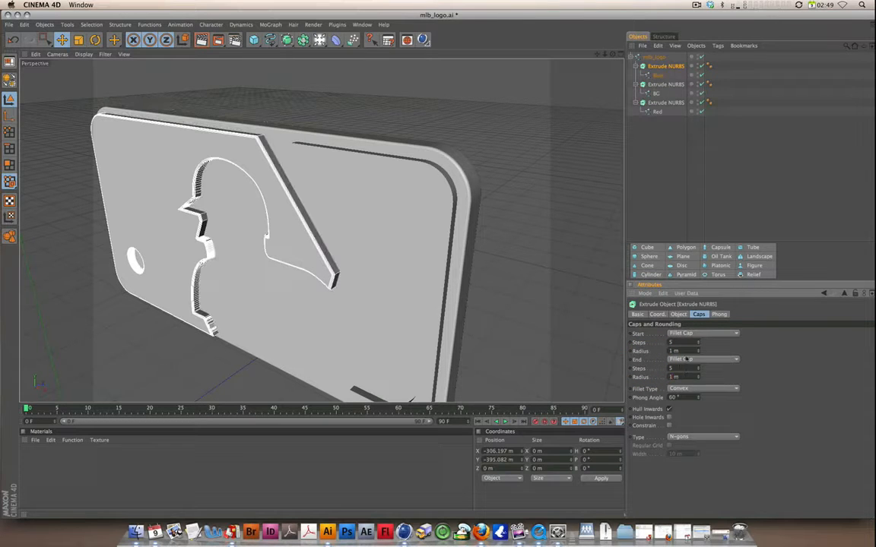
- Move only the object axis of the Blue extrusion to the centre of the logo, at about X 0.4, Y -16.1 and Z 9.5 m
{"action": "mouse_move", "coordinate": [307, 141]}
{"action": "left_mouse_down", "text": "alt"}
{"action": "mouse_move", "coordinate": [334, 137]}
{"action": "mouse_move", "coordinate": [328, 171]}
{"action": "mouse_move", "coordinate": [346, 164]}
{"action": "mouse_move", "coordinate": [297, 228]}
{"action": "mouse_move", "coordinate": [205, 260]}
{"action": "mouse_move", "coordinate": [270, 172]}
{"action": "mouse_move", "coordinate": [265, 178]}
{"action": "mouse_move", "coordinate": [339, 181]}
{"action": "mouse_move", "coordinate": [341, 173]}
{"action": "left_mouse_up", "text": "alt"}
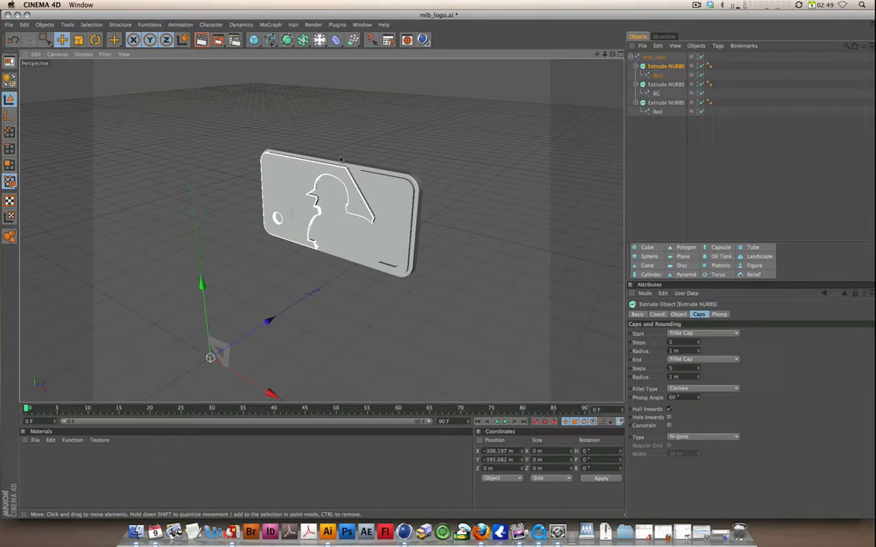
{"action": "middle_click", "coordinate": [253, 189]}
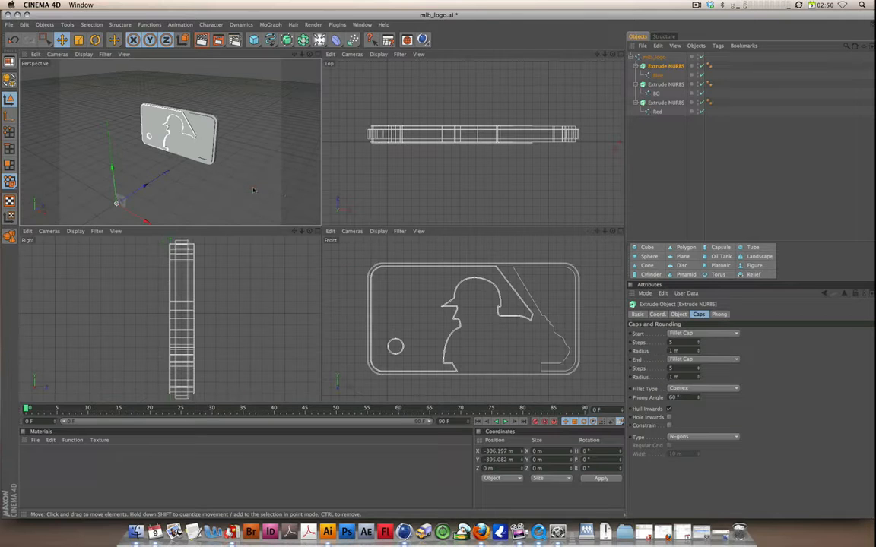
{"action": "right_click_drag", "start_coordinate": [467, 282], "coordinate": [298, 345], "text": "alt"}
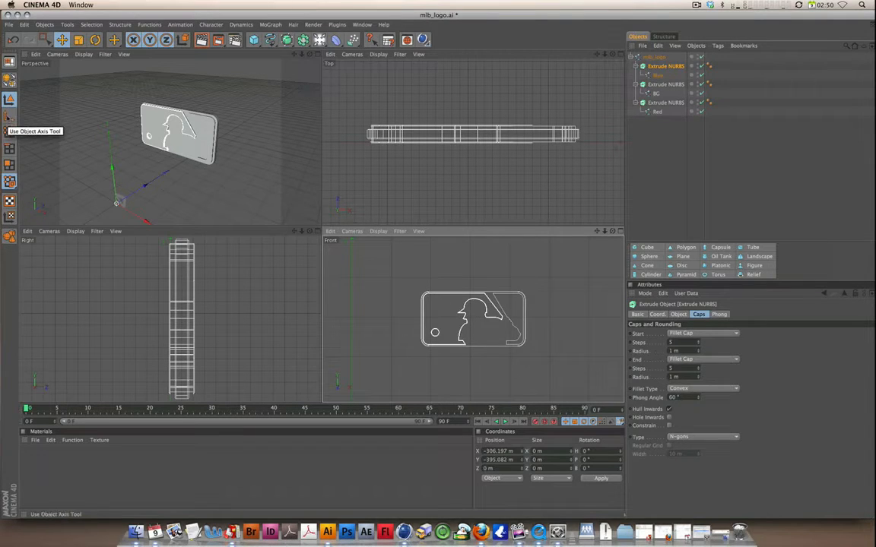
{"action": "left_click", "coordinate": [9, 117]}
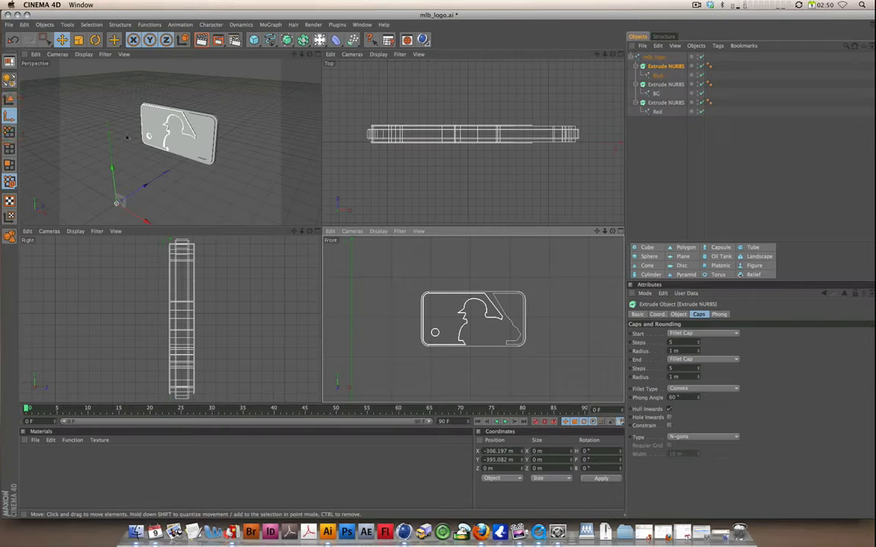
{"action": "left_click_drag", "start_coordinate": [104, 161], "coordinate": [89, 104]}
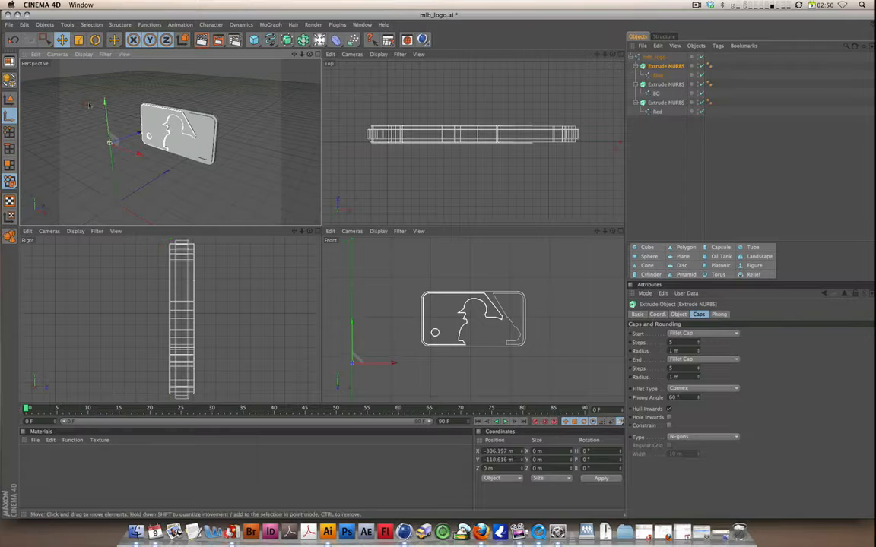
{"action": "left_click_drag", "start_coordinate": [376, 364], "coordinate": [476, 292]}
{"action": "left_click_drag", "start_coordinate": [510, 326], "coordinate": [506, 325]}
{"action": "left_click_drag", "start_coordinate": [205, 337], "coordinate": [215, 338]}
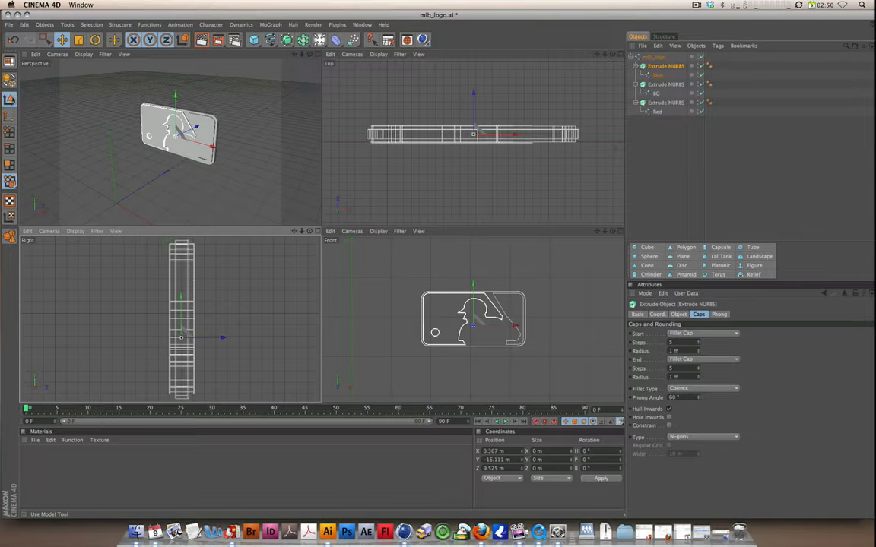
{"action": "middle_click", "coordinate": [235, 159]}
{"action": "left_click_drag", "start_coordinate": [368, 196], "coordinate": [449, 163], "text": "alt"}
{"action": "right_click_drag", "start_coordinate": [430, 156], "coordinate": [465, 106], "text": "alt"}
{"action": "middle_click_drag", "start_coordinate": [408, 168], "coordinate": [336, 207], "text": "alt"}
{"action": "left_click_drag", "start_coordinate": [305, 188], "coordinate": [236, 233], "text": "alt"}
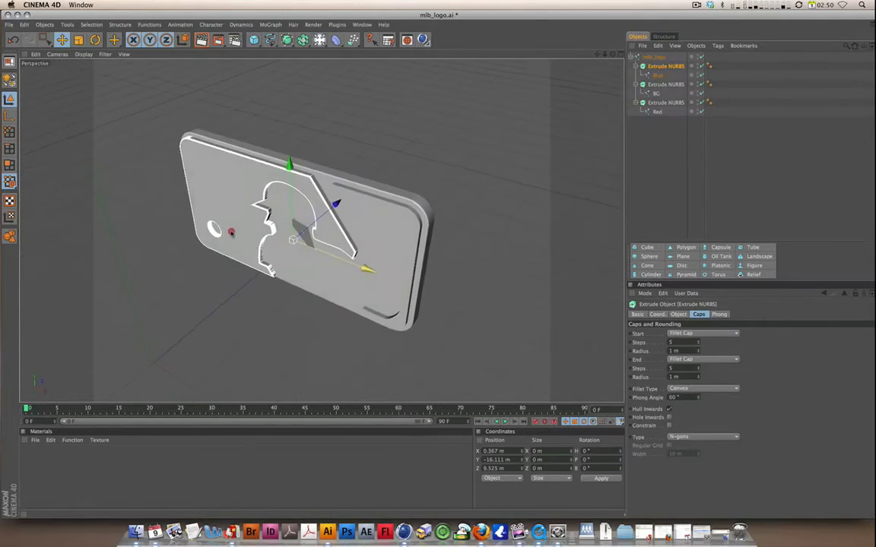
- Change the start and end caps of the Red spline's extrusion to Fillet Cap
{"action": "right_click_drag", "start_coordinate": [333, 201], "coordinate": [582, 119], "text": "alt"}
{"action": "middle_click_drag", "start_coordinate": [436, 168], "coordinate": [358, 157], "text": "alt"}
{"action": "left_click", "coordinate": [662, 103]}
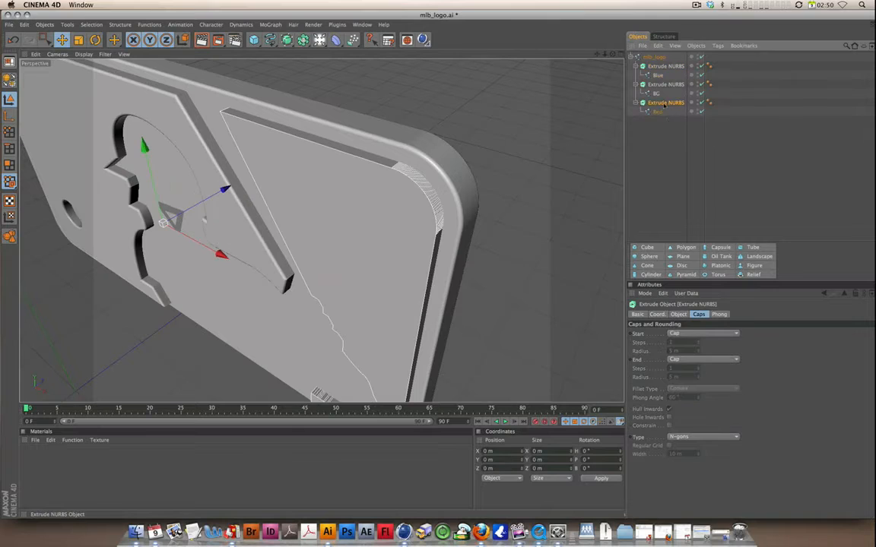
{"action": "left_click", "coordinate": [688, 335]}
{"action": "left_click", "coordinate": [688, 335]}
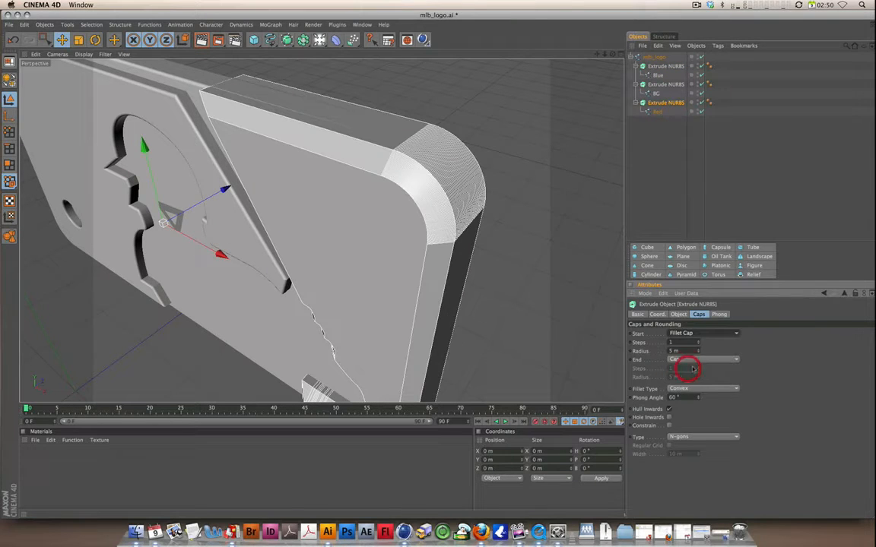
{"action": "left_click", "coordinate": [686, 360]}
{"action": "left_click", "coordinate": [687, 394]}
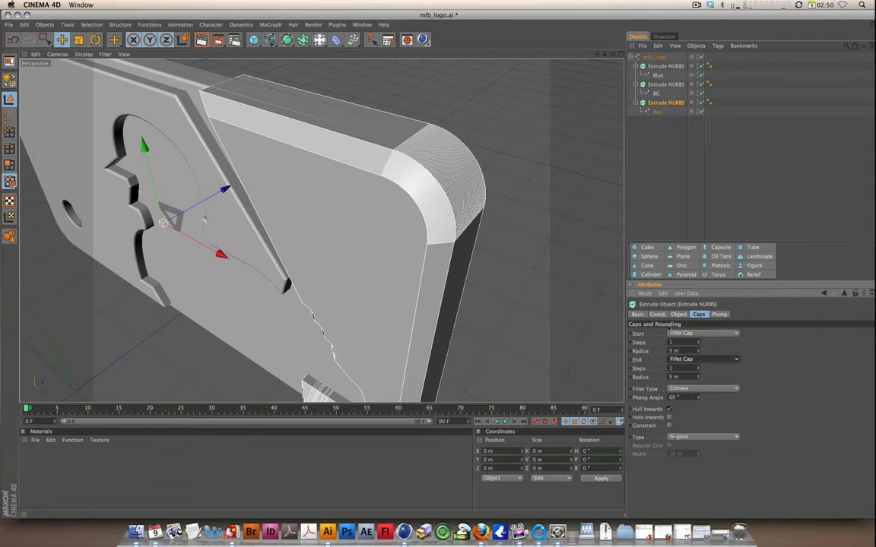
- Give the Red extrusion's start and end fillets 5 steps and a 1 m radius
{"action": "left_click", "coordinate": [642, 350]}
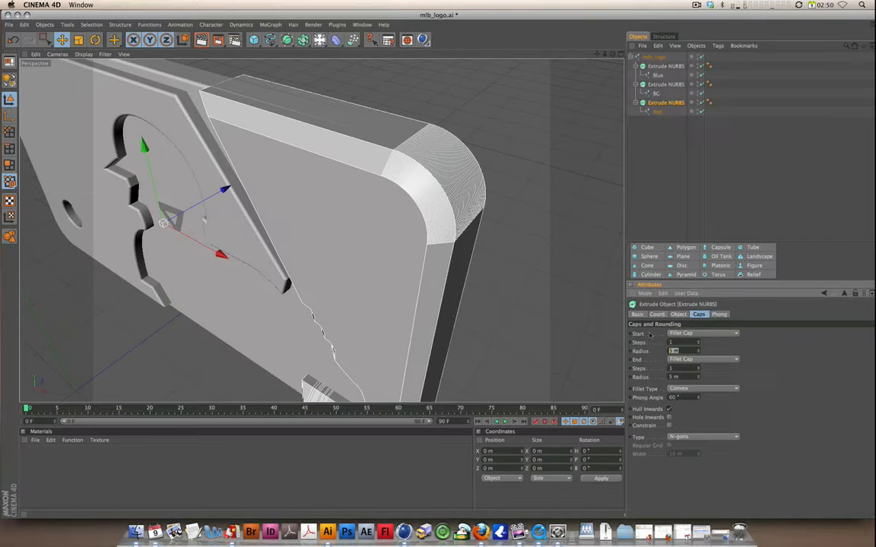
{"action": "type", "text": "5"}
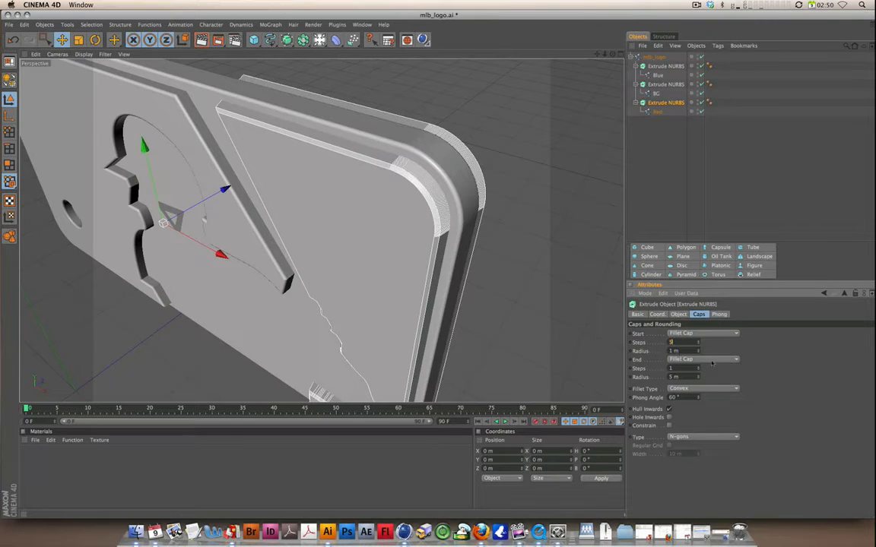
{"action": "left_click", "coordinate": [653, 365]}
{"action": "type", "text": "5"}
{"action": "key", "text": "Tab"}
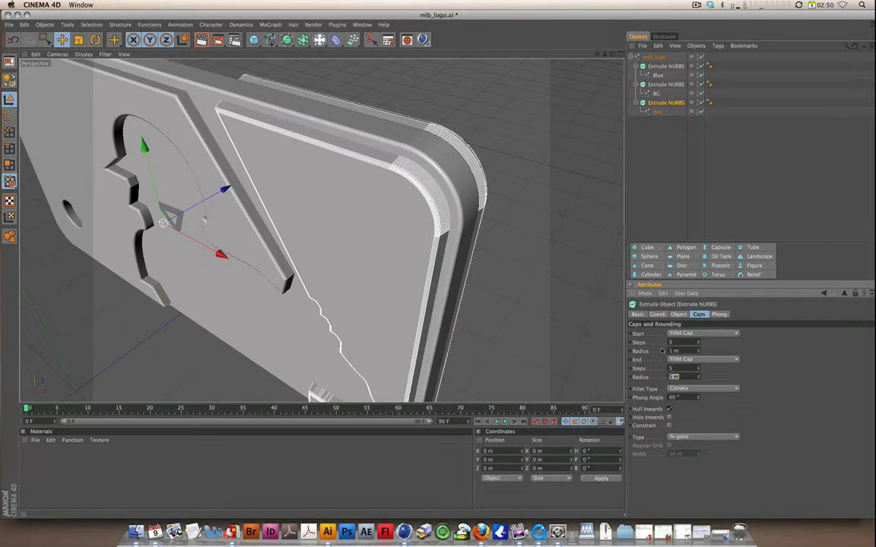
{"action": "left_click", "coordinate": [765, 355]}
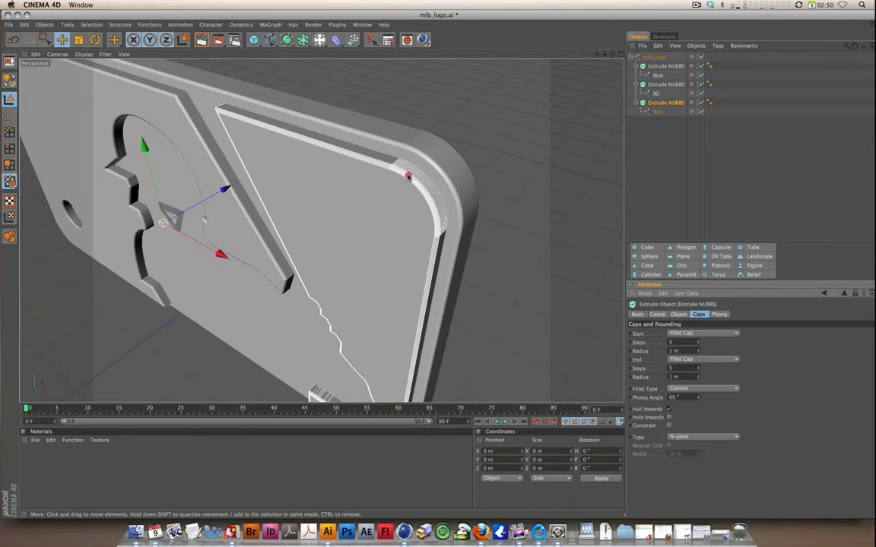
{"action": "left_click_drag", "start_coordinate": [413, 201], "coordinate": [493, 189], "text": "alt"}
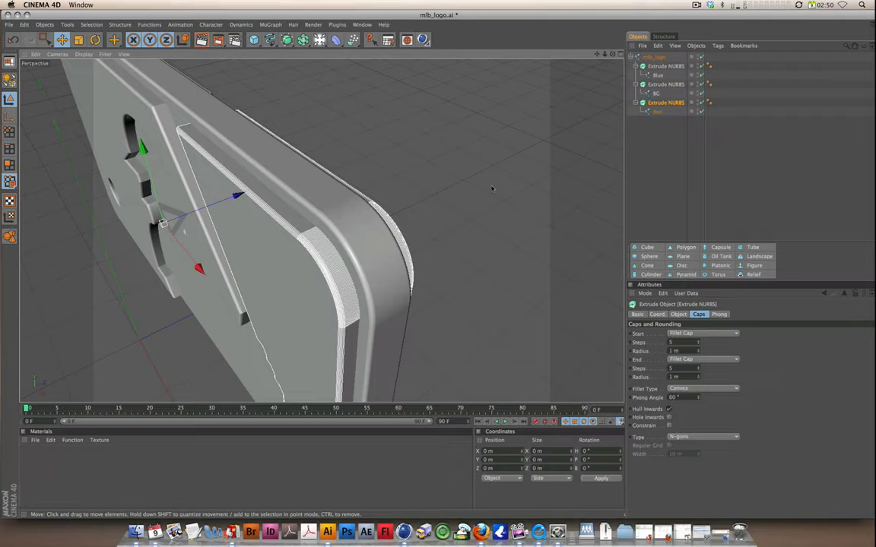
{"action": "mouse_move", "coordinate": [273, 193]}
{"action": "left_mouse_down", "text": "alt"}
{"action": "mouse_move", "coordinate": [190, 236]}
{"action": "mouse_move", "coordinate": [257, 208]}
{"action": "mouse_move", "coordinate": [228, 196]}
{"action": "mouse_move", "coordinate": [403, 199]}
{"action": "mouse_move", "coordinate": [378, 218]}
{"action": "mouse_move", "coordinate": [454, 241]}
{"action": "left_mouse_up", "text": "alt"}
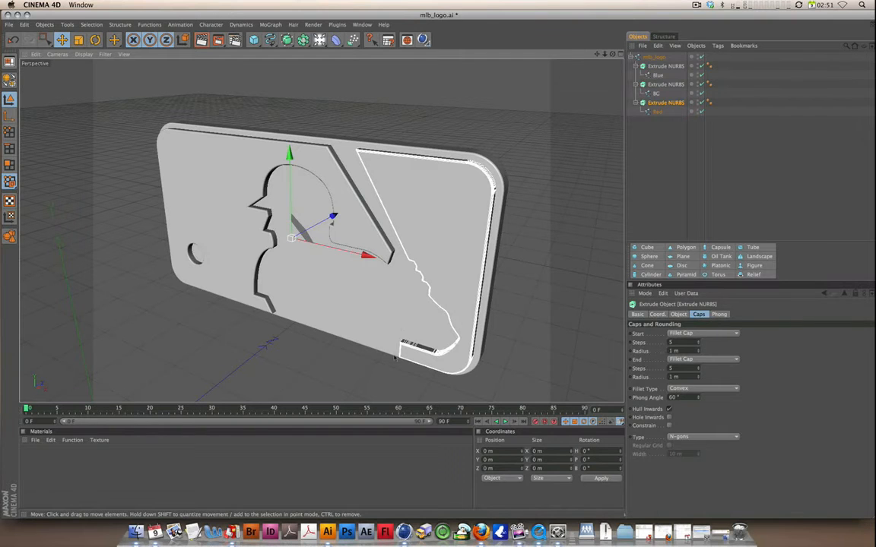
- Switch to Illustrator to read the RGB fill values of the logo's blue shape, and return to CINEMA 4D
{"action": "key", "text": "F9"}
{"action": "left_click", "coordinate": [243, 396]}
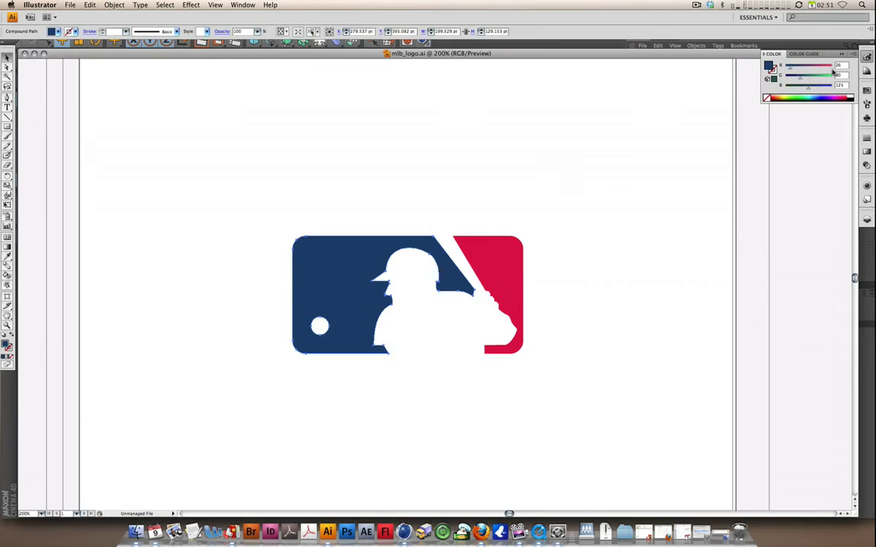
{"action": "key", "text": "F9"}
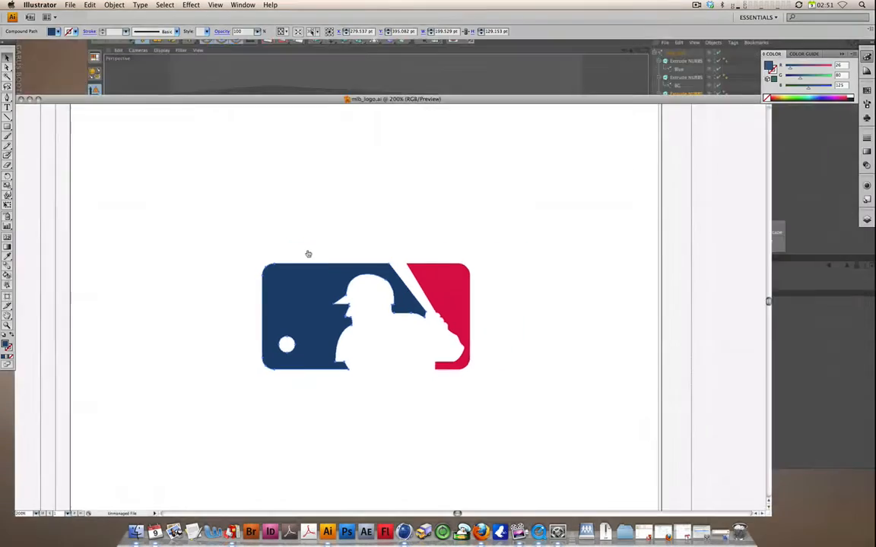
{"action": "left_click", "coordinate": [453, 149]}
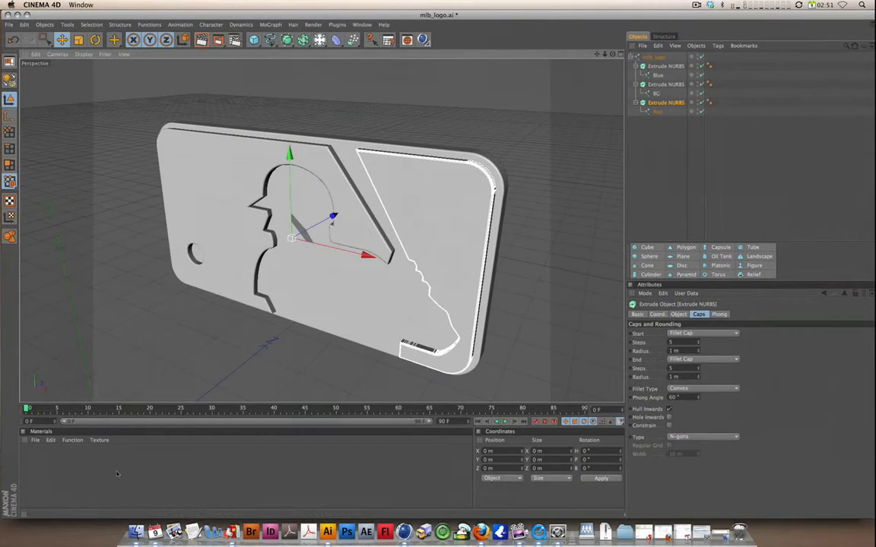
- Create a material with the colour RGB 26, 80, 125 and apply it to the Blue extrusion
{"action": "double_click", "coordinate": [38, 471]}
{"action": "double_click", "coordinate": [38, 468]}
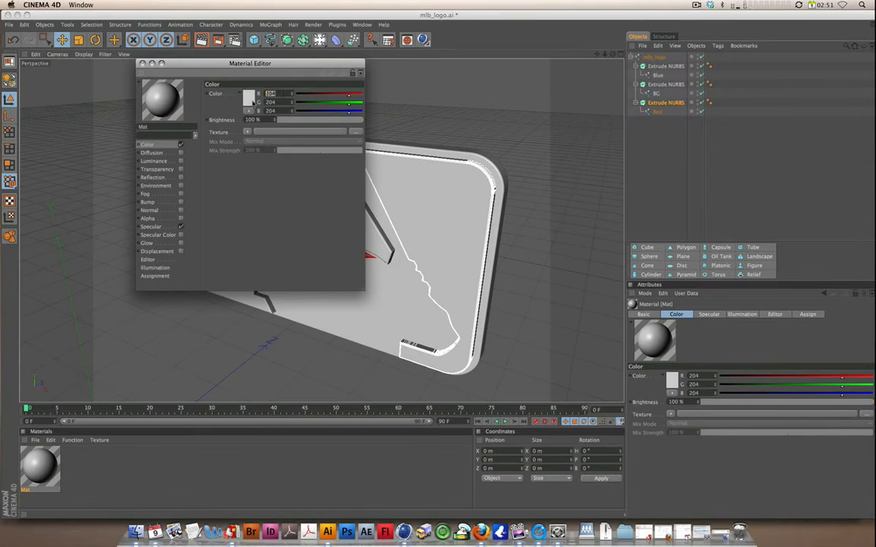
{"action": "key", "text": "Tab"}
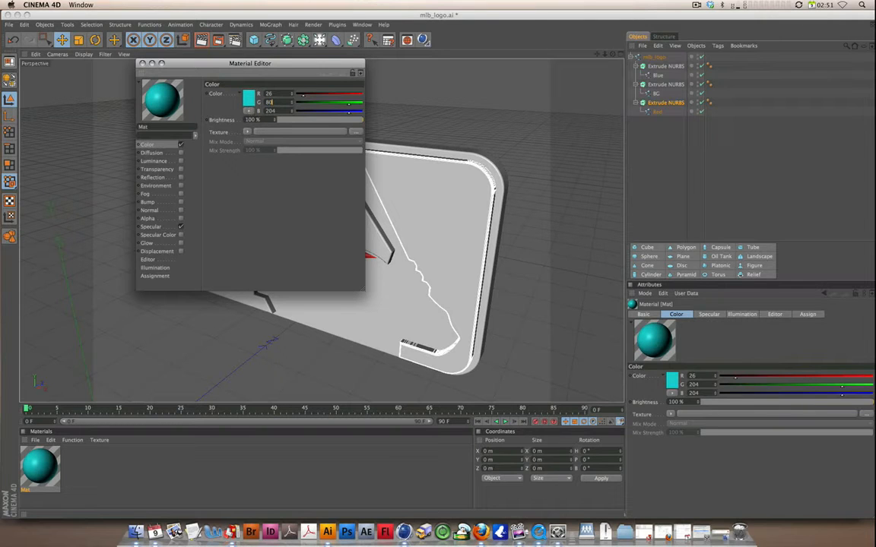
{"action": "type", "text": "80"}
{"action": "key", "text": "Tab"}
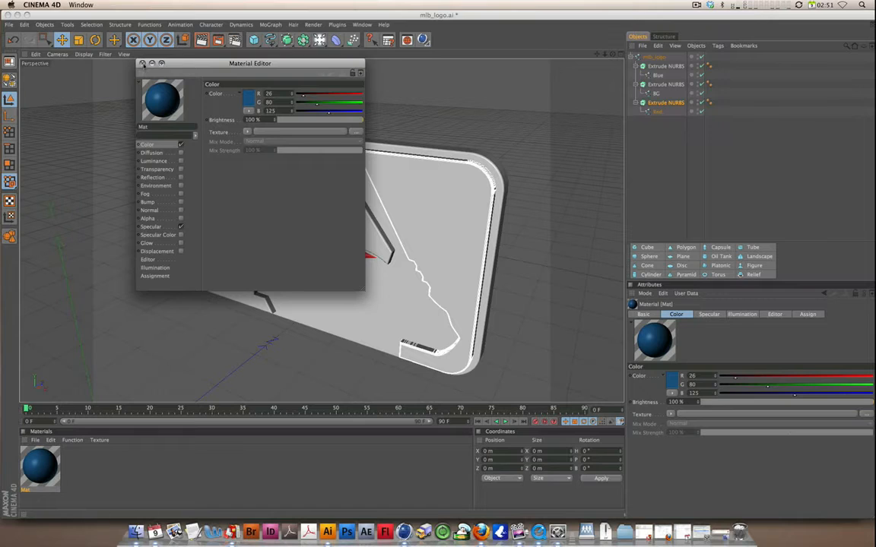
{"action": "left_click", "coordinate": [141, 63]}
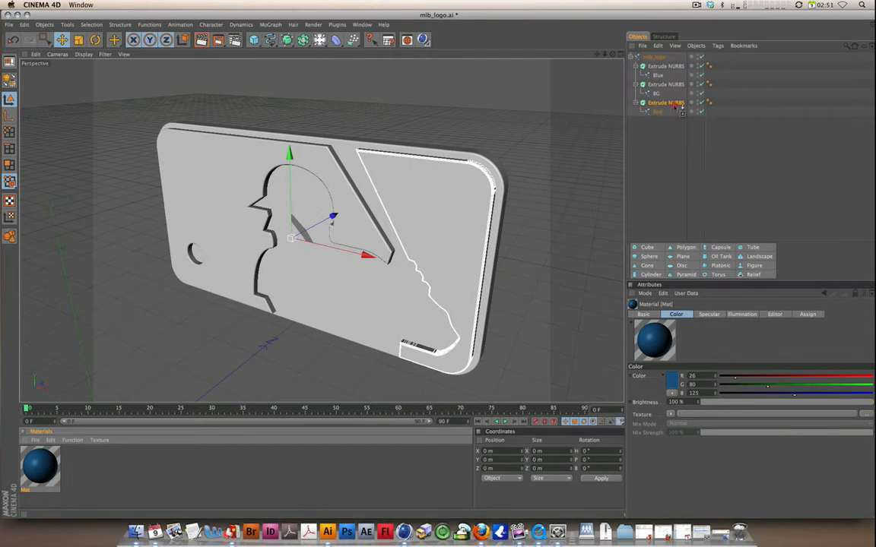
{"action": "left_click_drag", "start_coordinate": [658, 66], "coordinate": [659, 67]}
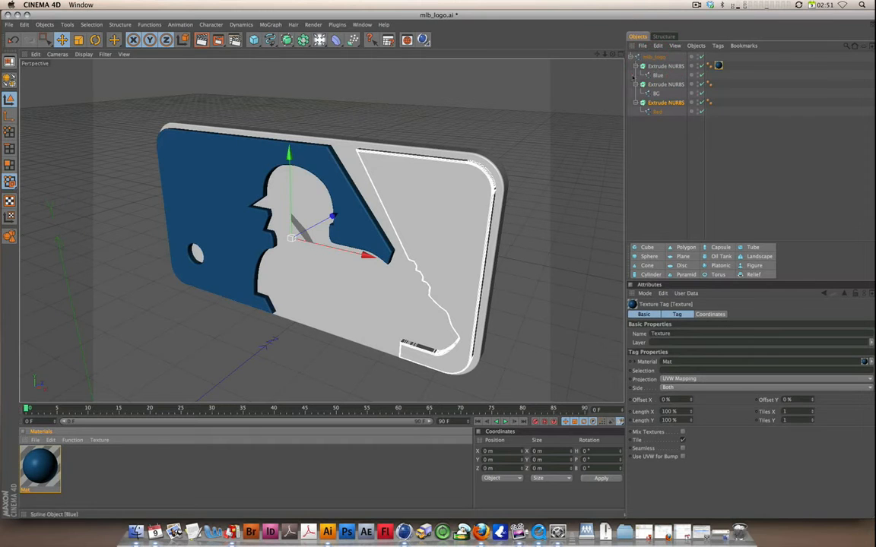
{"action": "left_click_drag", "start_coordinate": [275, 180], "coordinate": [253, 213], "text": "alt"}
- Select the red shape in the Illustrator logo to read its RGB fill values, and return to CINEMA 4D
{"action": "key", "text": "F9"}
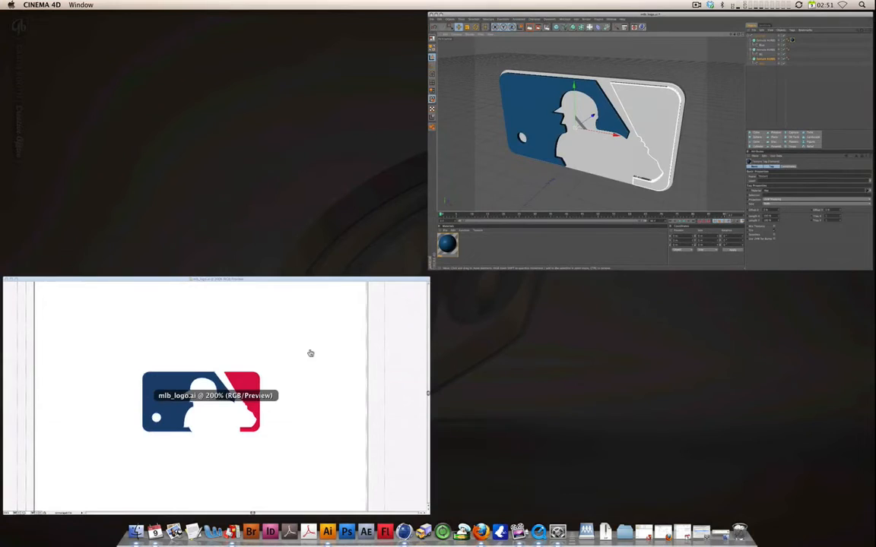
{"action": "left_click", "coordinate": [220, 395]}
{"action": "left_click", "coordinate": [475, 254]}
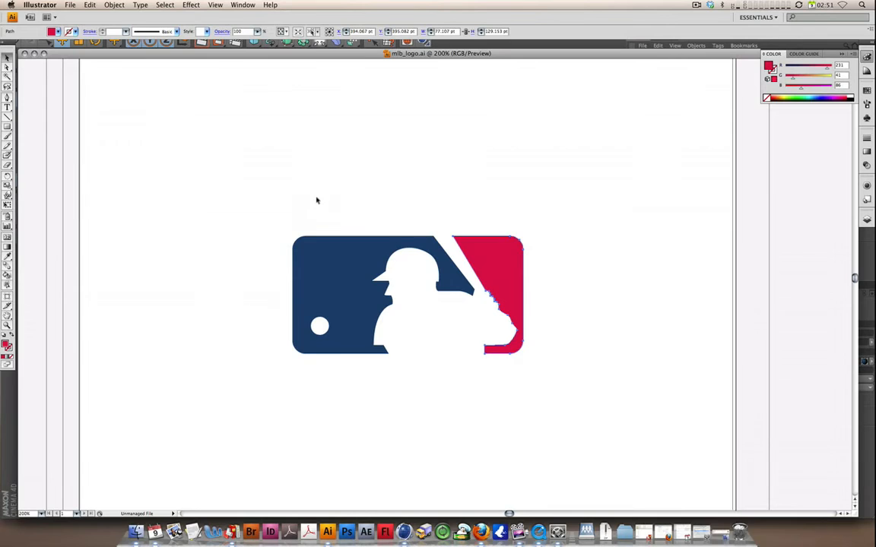
{"action": "key", "text": "F9"}
{"action": "left_click", "coordinate": [478, 192]}
- Create a second material with the colour RGB 231, 41, 86 and apply it to the Red extrusion
{"action": "double_click", "coordinate": [148, 475]}
{"action": "double_click", "coordinate": [36, 468]}
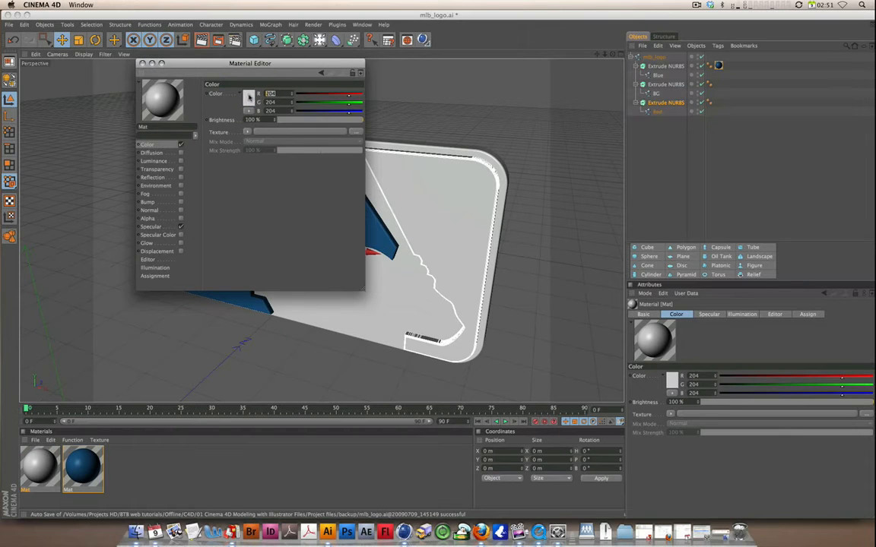
{"action": "left_click_drag", "start_coordinate": [277, 102], "coordinate": [247, 102]}
{"action": "type", "text": "41"}
{"action": "key", "text": "Tab"}
{"action": "key", "text": "Return"}
{"action": "left_click", "coordinate": [142, 63]}
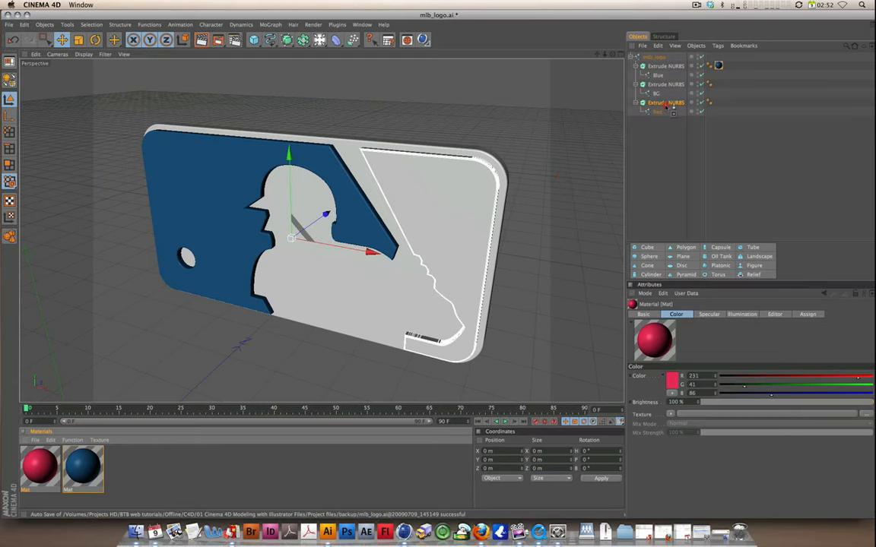
{"action": "left_click_drag", "start_coordinate": [673, 109], "coordinate": [666, 104]}
- Render the active view and inspect the coloured 3D logo from several angles
{"action": "left_click_drag", "start_coordinate": [328, 219], "coordinate": [300, 225], "text": "alt"}
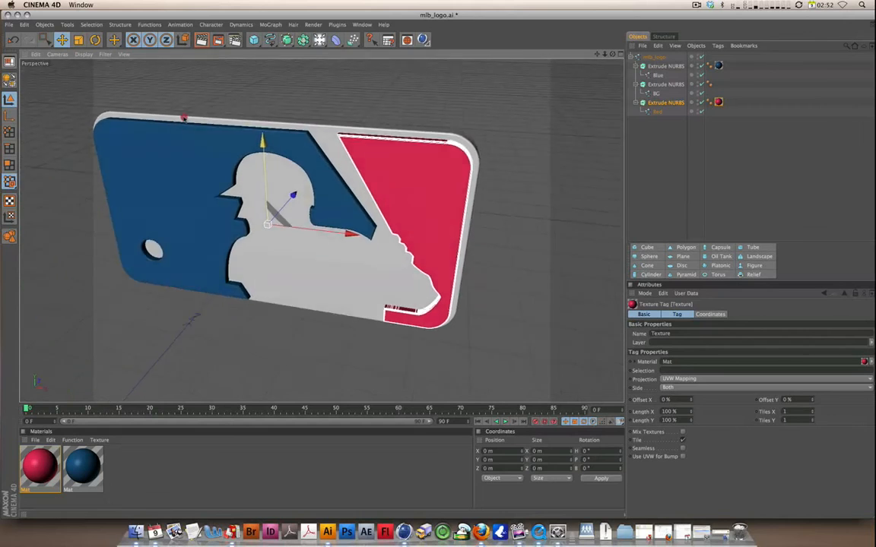
{"action": "left_click_drag", "start_coordinate": [184, 118], "coordinate": [198, 192], "text": "alt"}
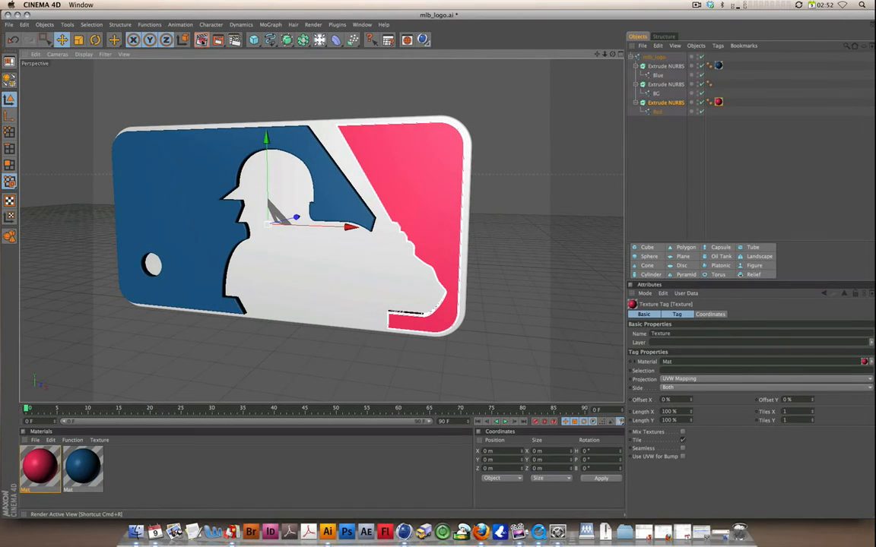
{"action": "left_click", "coordinate": [202, 40]}
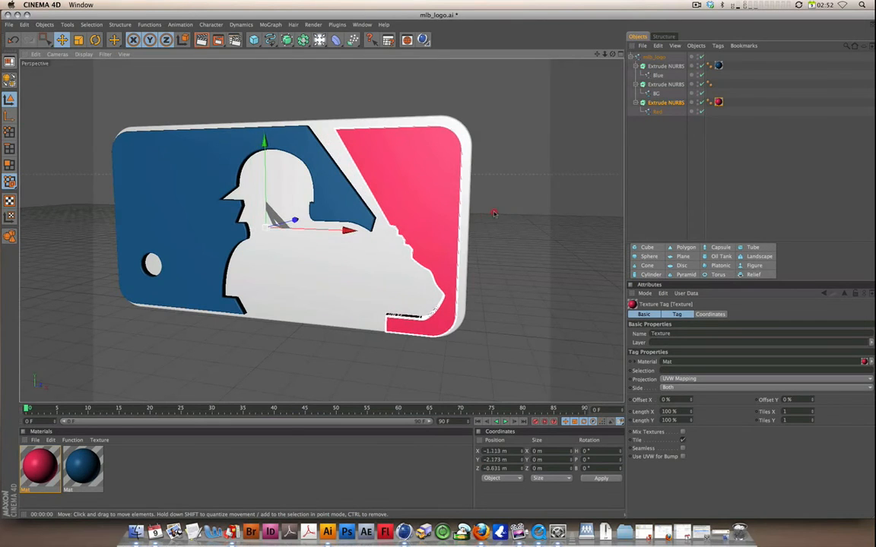
{"action": "left_click", "coordinate": [495, 209]}
{"action": "left_click", "coordinate": [501, 117]}
{"action": "left_click_drag", "start_coordinate": [501, 117], "coordinate": [459, 186], "text": "alt"}
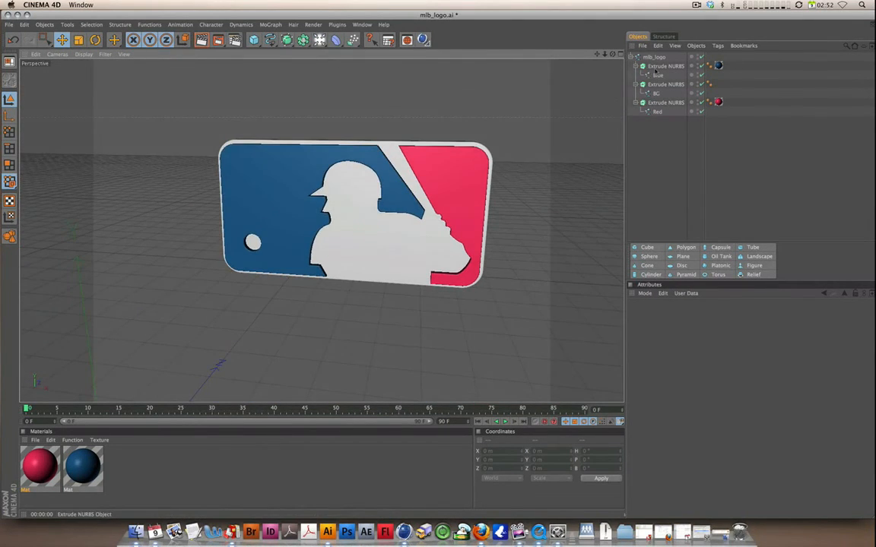
{"action": "left_click", "coordinate": [308, 220]}
{"action": "left_click_drag", "start_coordinate": [308, 221], "coordinate": [487, 140], "text": "alt"}
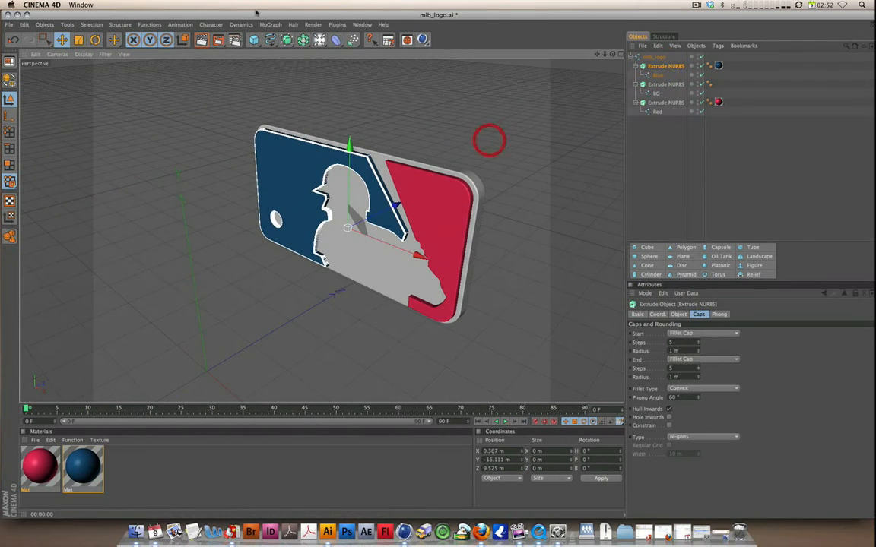
- Minimise the CINEMA 4D and Illustrator windows to reveal the desktop
{"action": "left_click", "coordinate": [17, 14]}
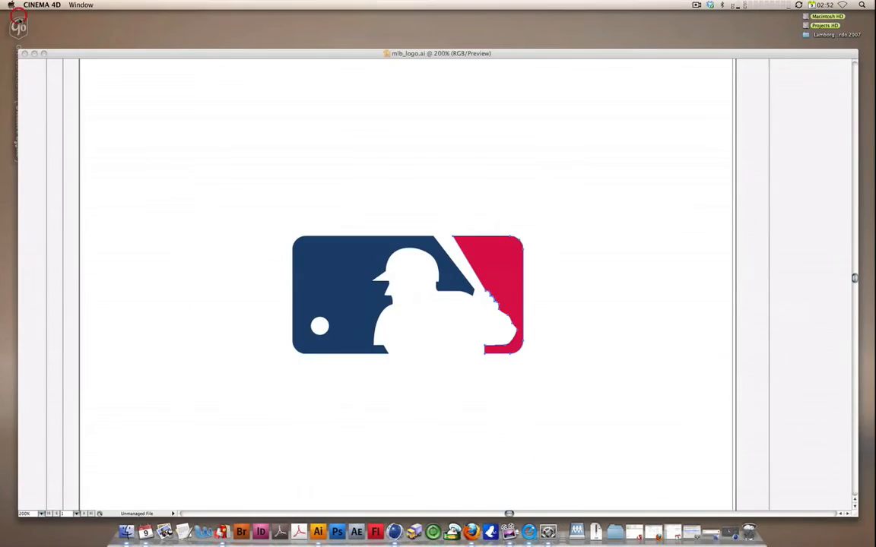
{"action": "left_click", "coordinate": [34, 54]}
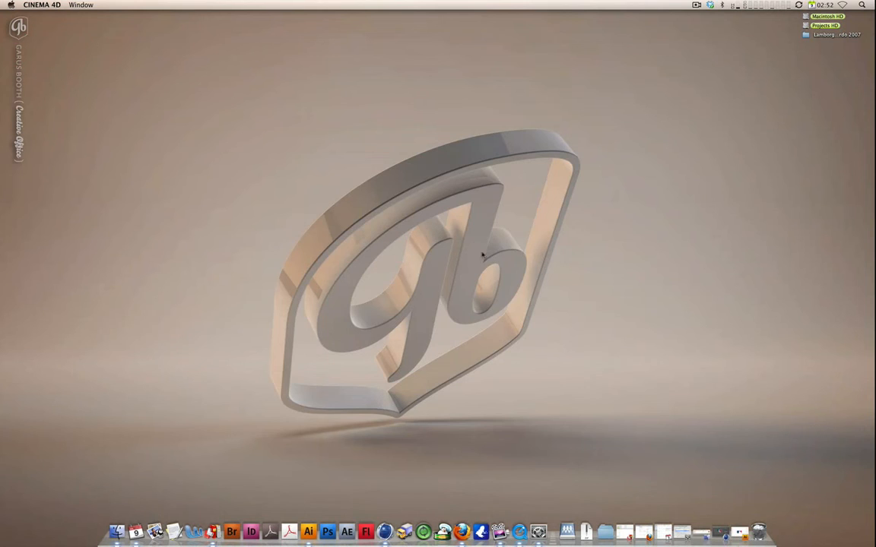